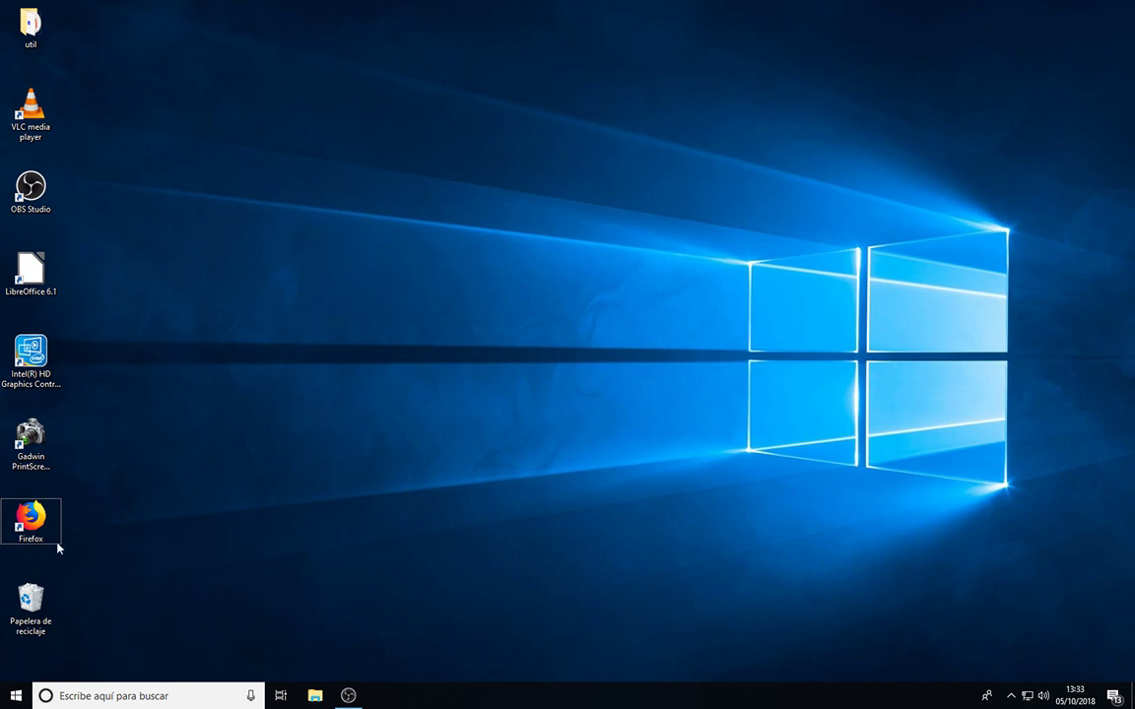
Open Firefox, search Google for "virtualbox" and go to the Downloads page of the official VirtualBox site.
double_click(30, 517)
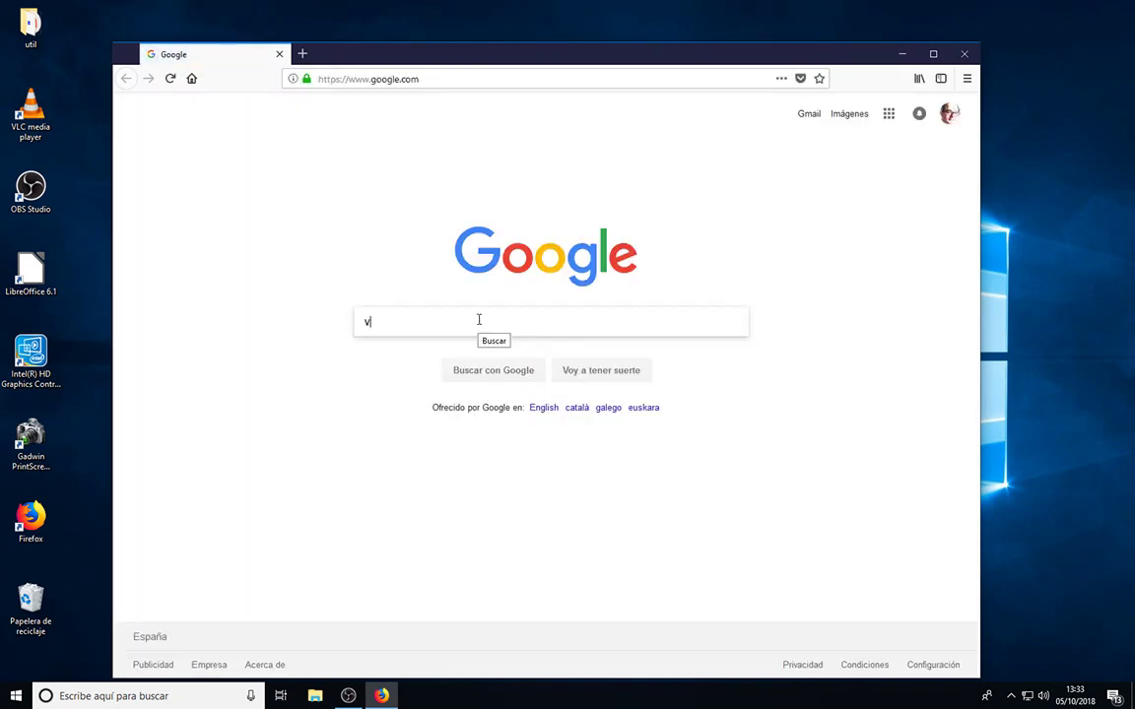
text(irtualbo)
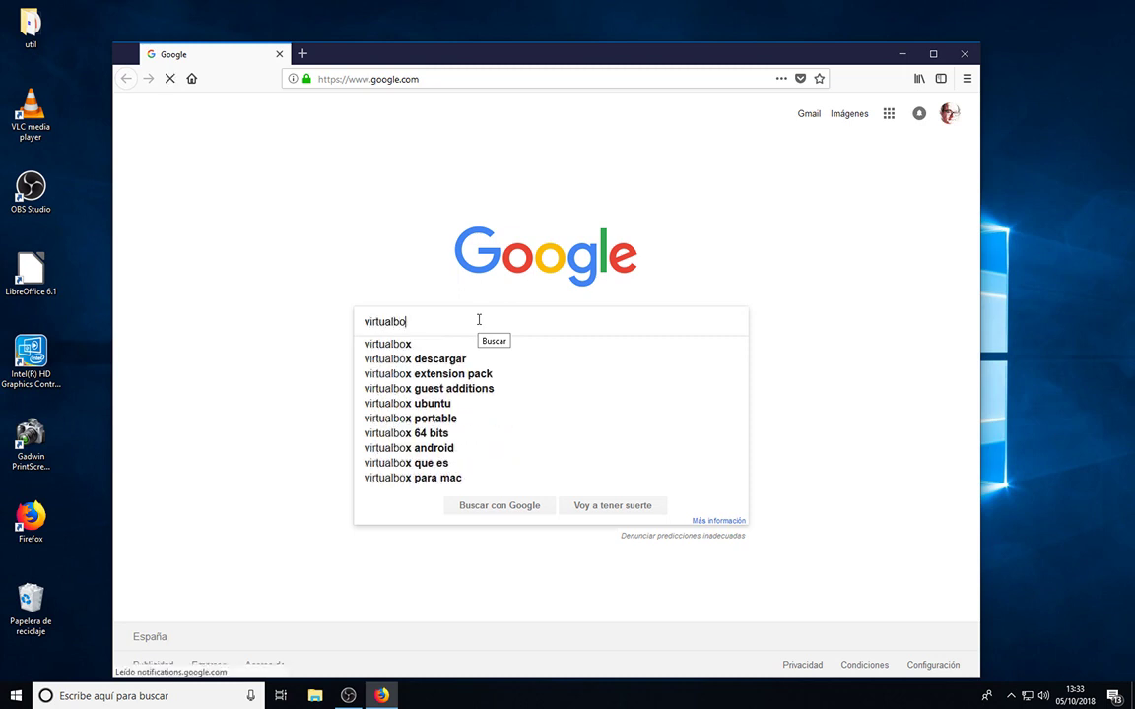
text(x)
key(Return)
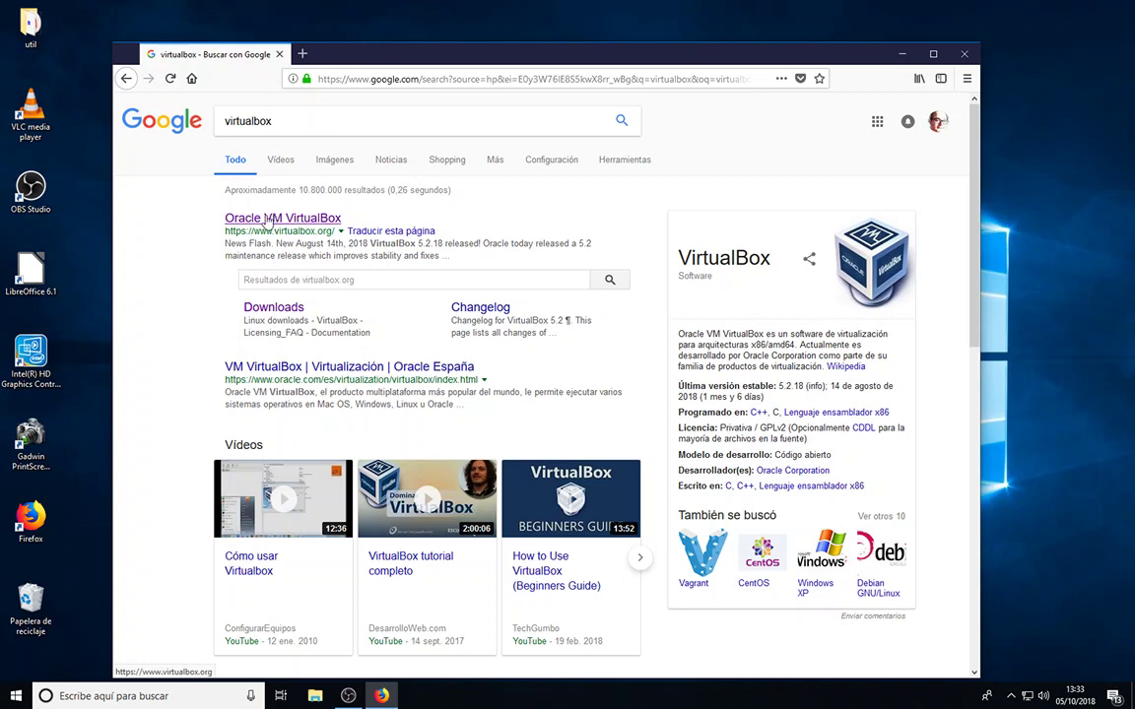
click(266, 221)
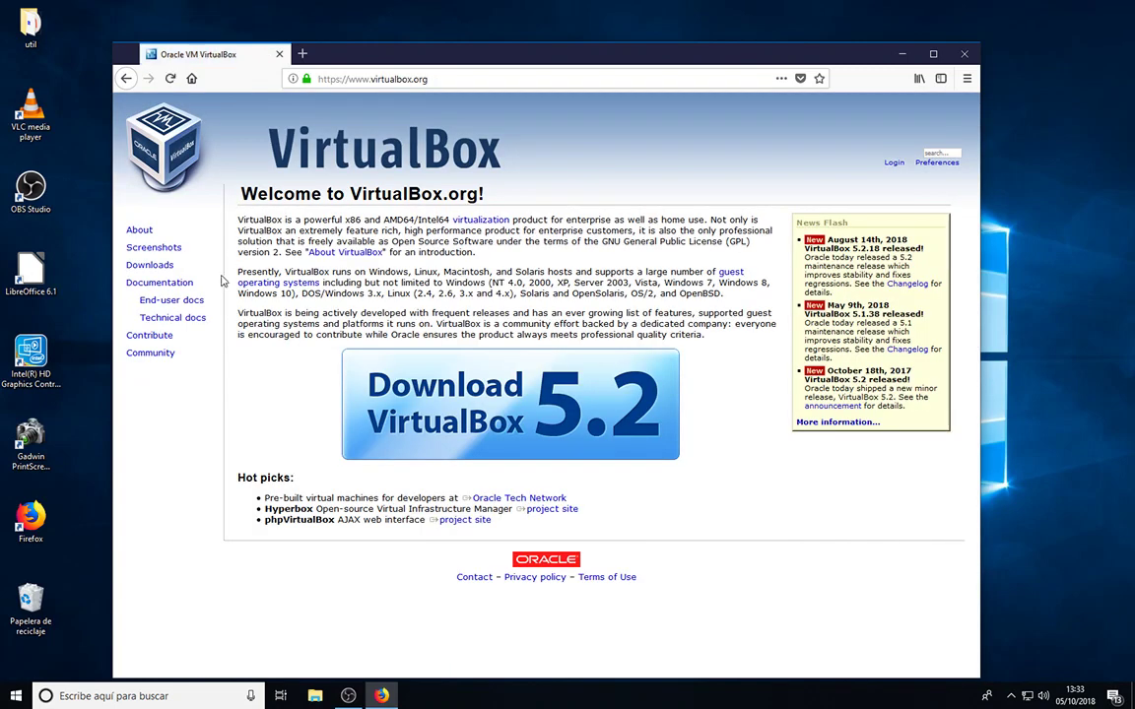
double_click(150, 265)
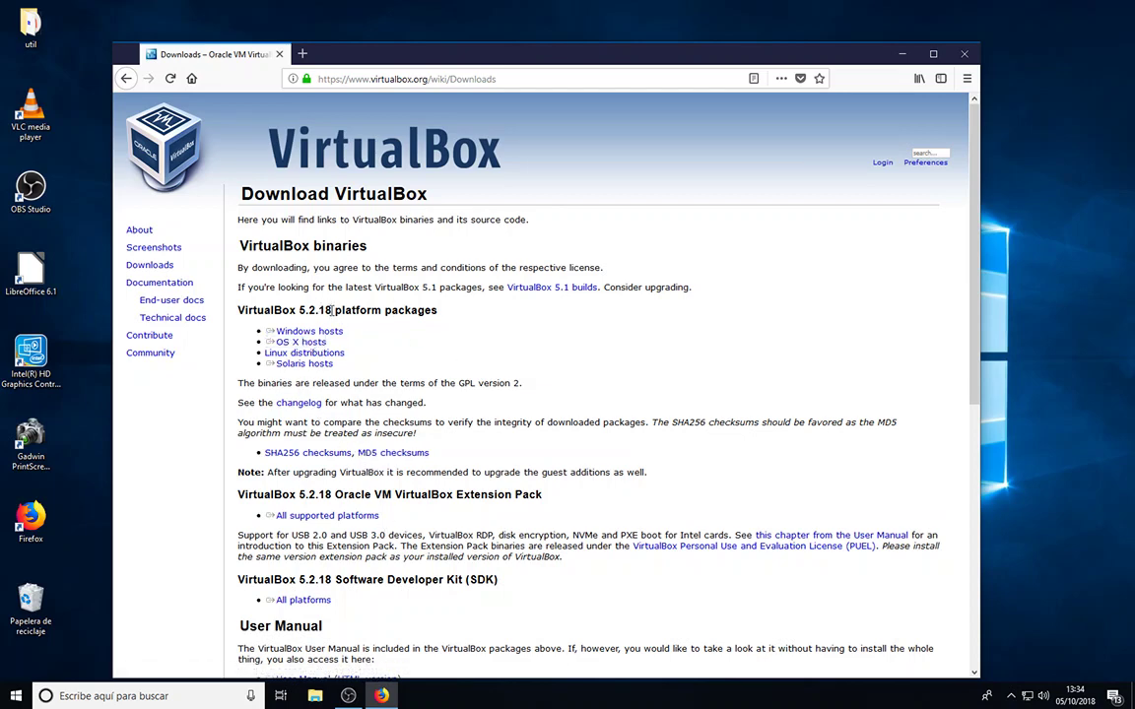
Examine the VirtualBox 5.2.18 platform packages for each host system and the Extension Pack download for all supported platforms.
triple_click(305, 331)
triple_click(301, 342)
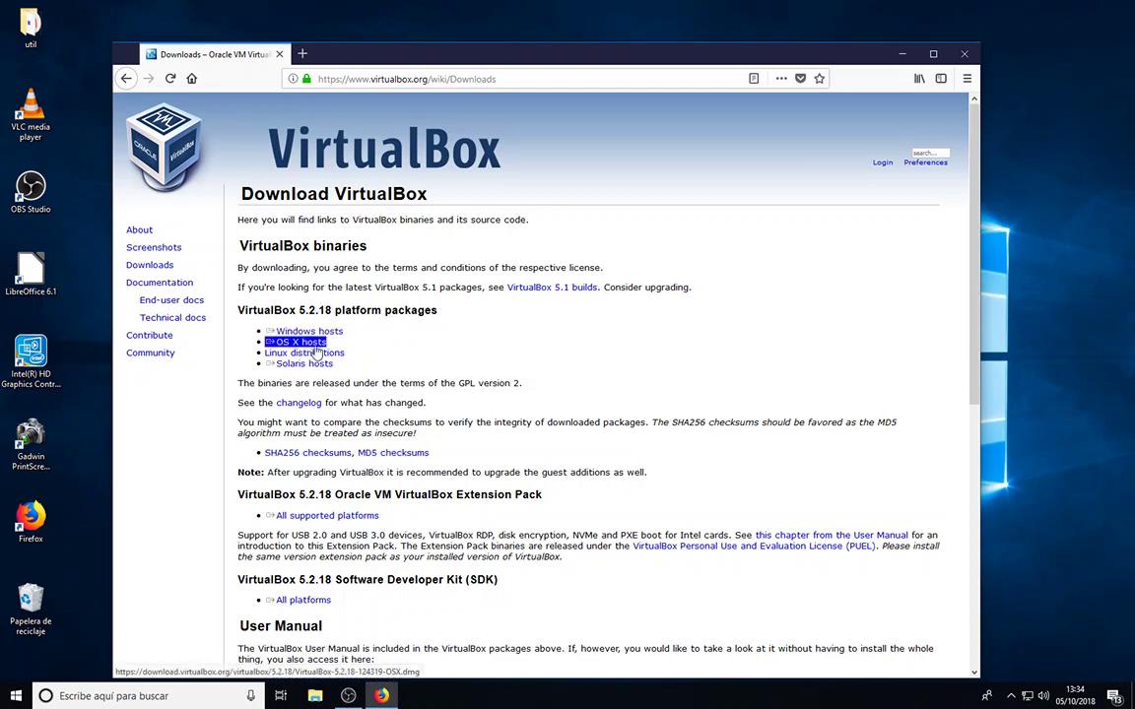
triple_click(307, 364)
triple_click(305, 331)
triple_click(300, 342)
click(394, 335)
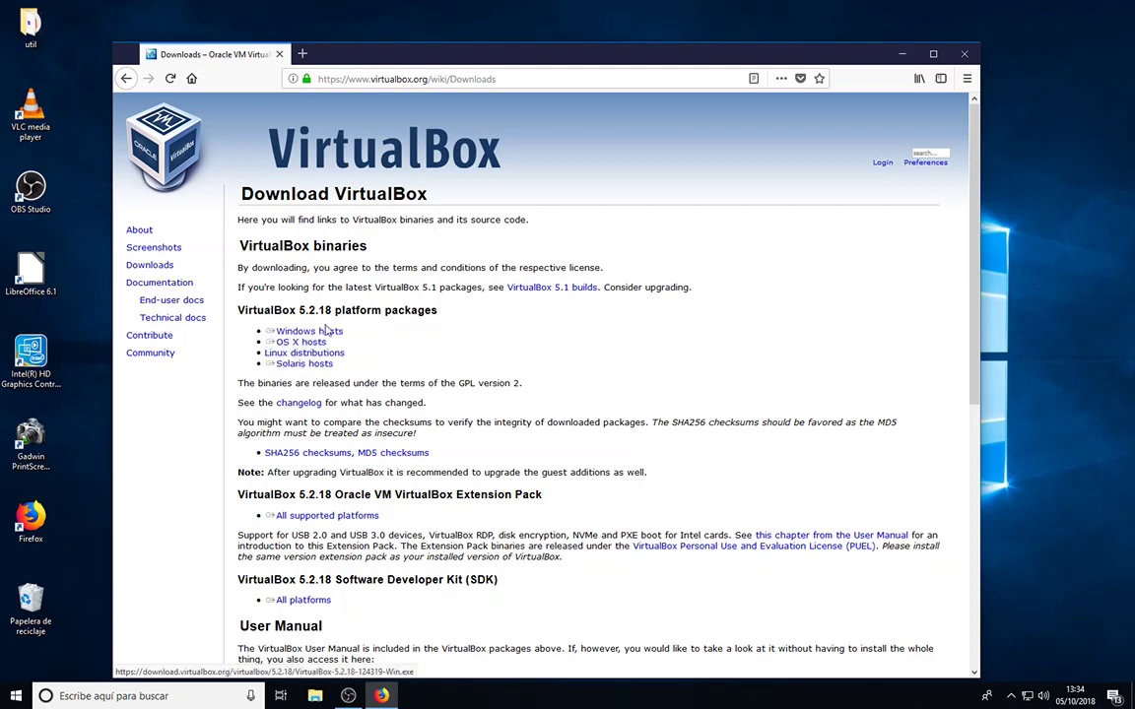
triple_click(330, 333)
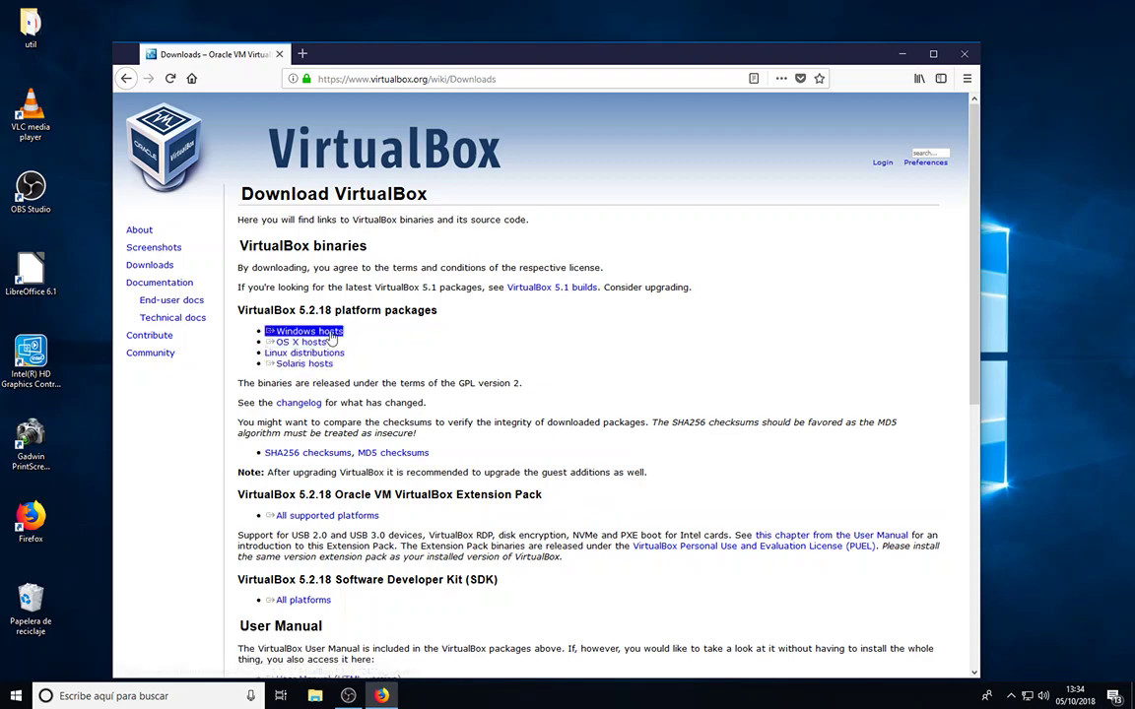
triple_click(313, 352)
triple_click(313, 364)
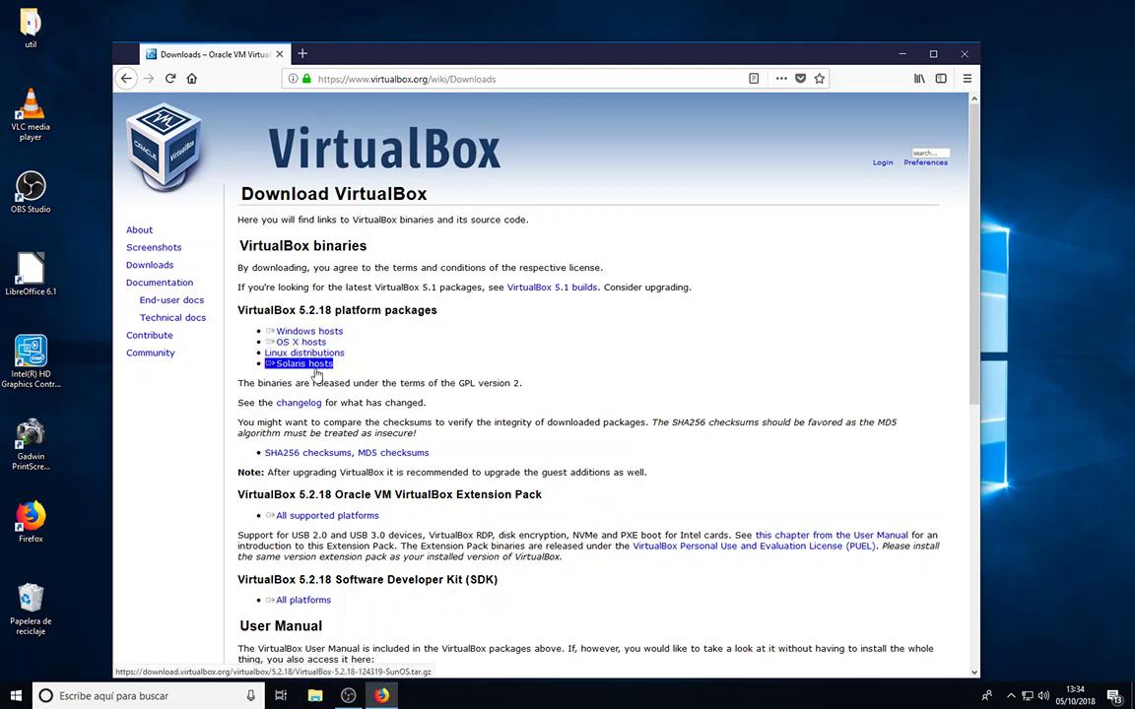
triple_click(315, 333)
triple_click(313, 343)
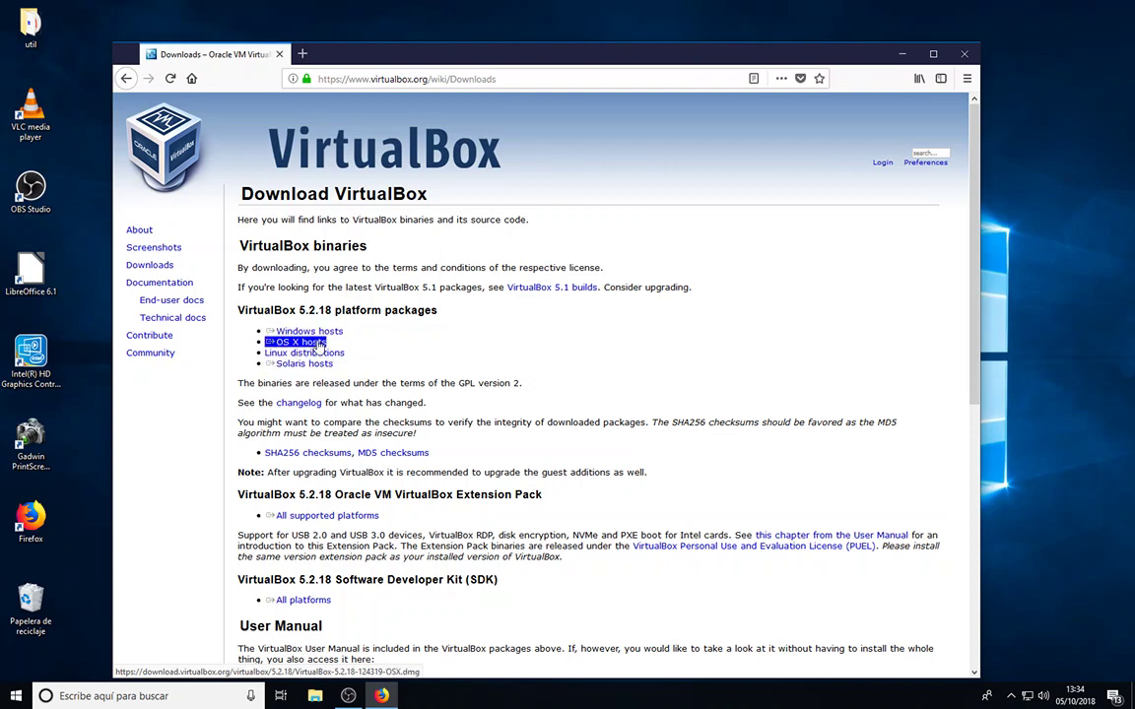
triple_click(313, 353)
triple_click(311, 365)
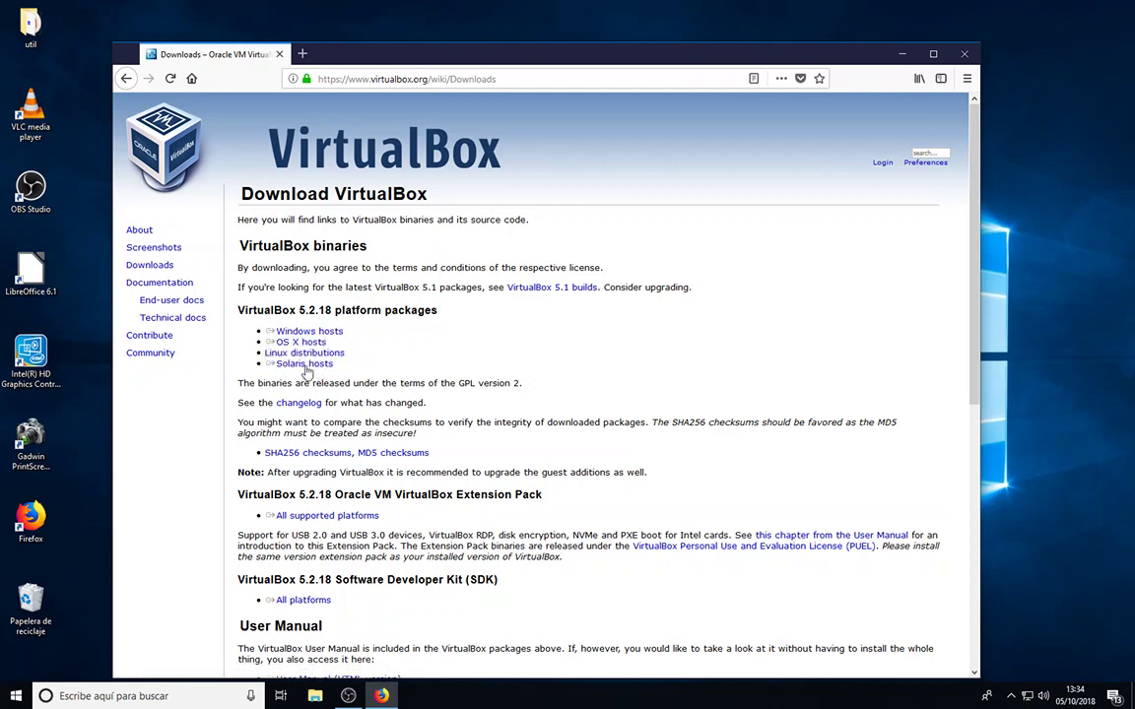
click(309, 369)
triple_click(379, 518)
click(430, 517)
Download and save the VirtualBox 5.2.18 installer for Windows hosts and the Extension Pack for all supported platforms.
triple_click(309, 332)
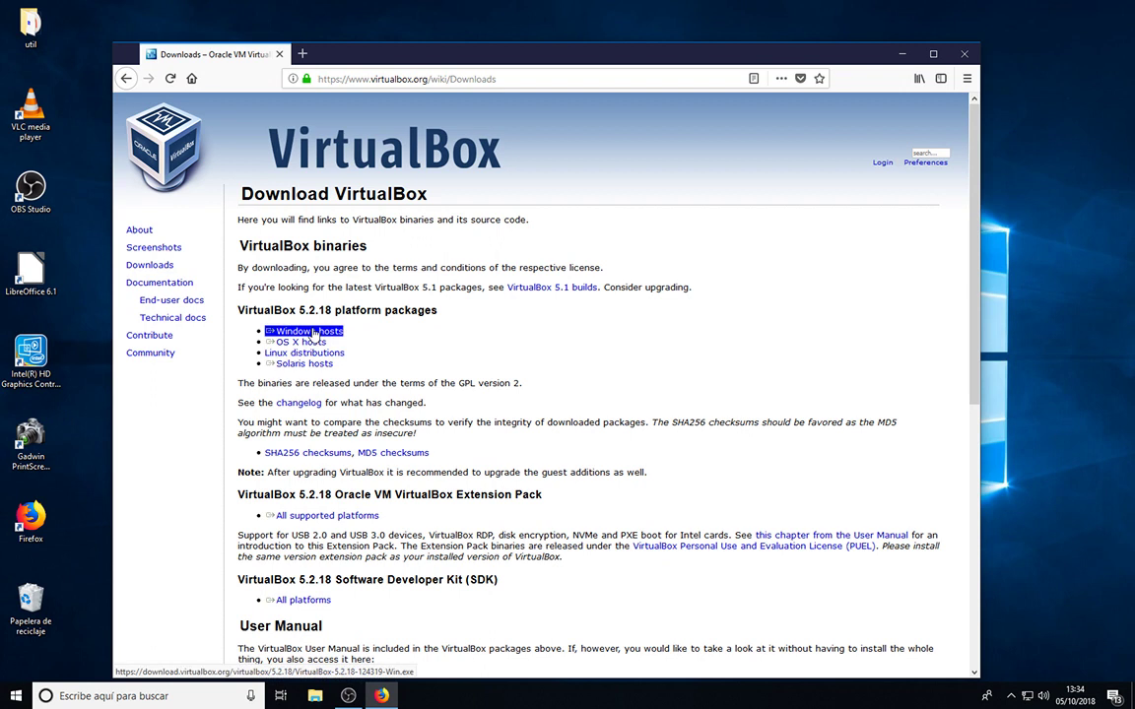
click(313, 333)
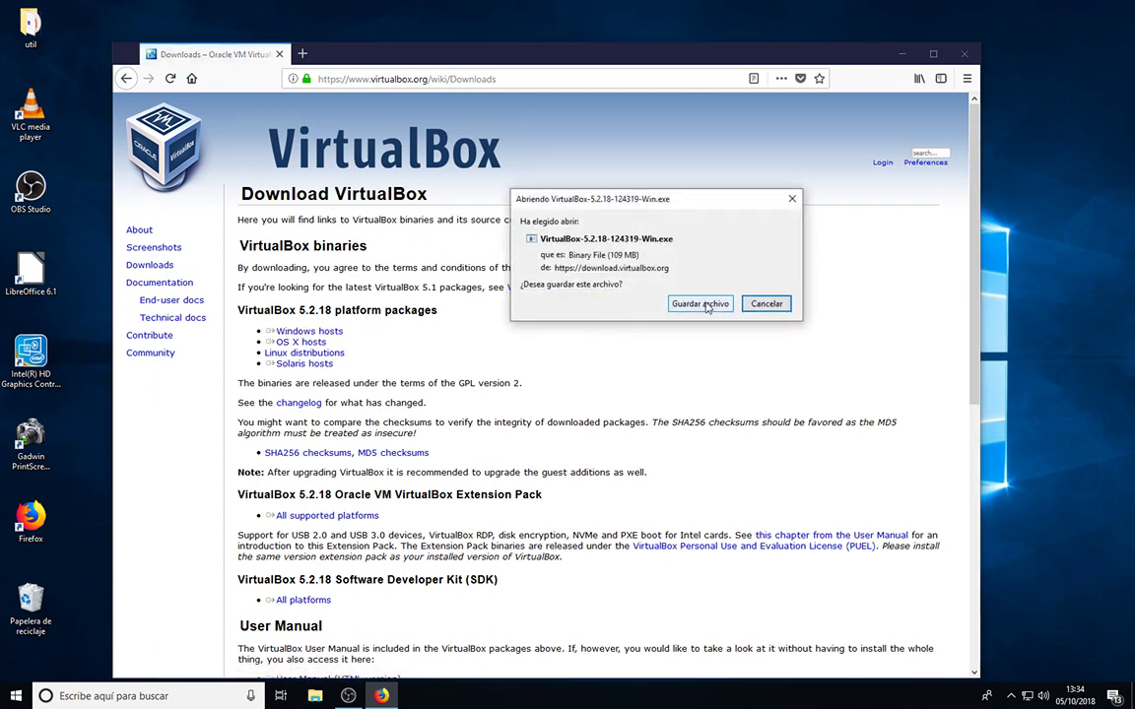
click(699, 304)
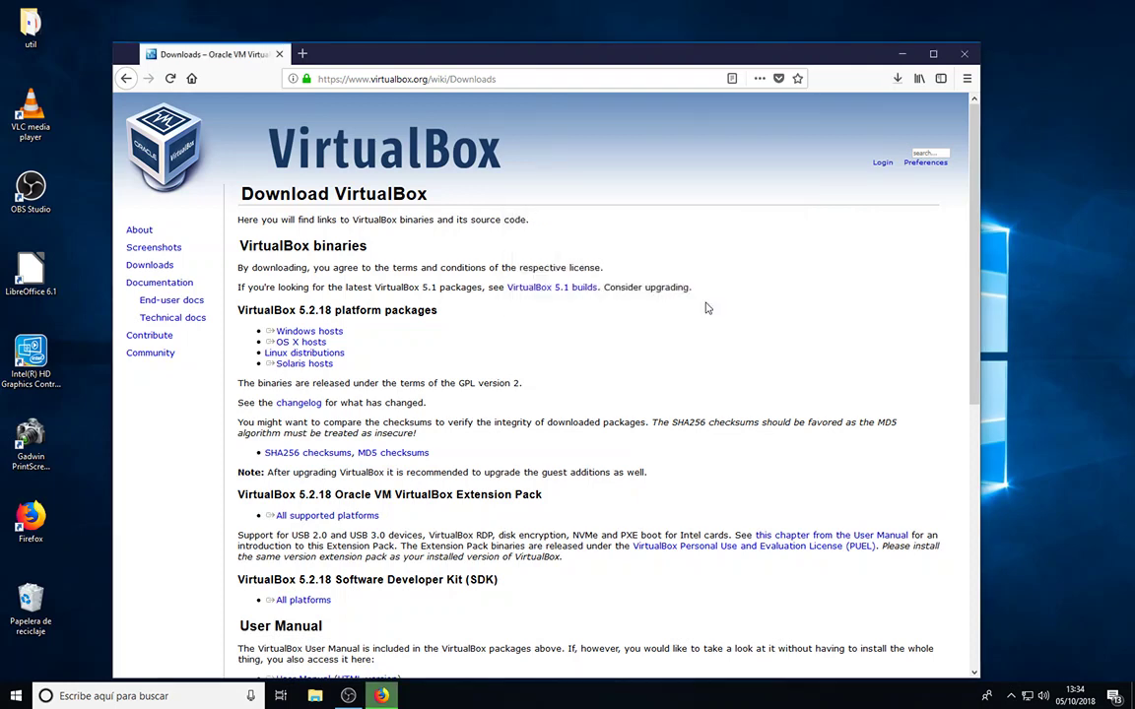
click(347, 518)
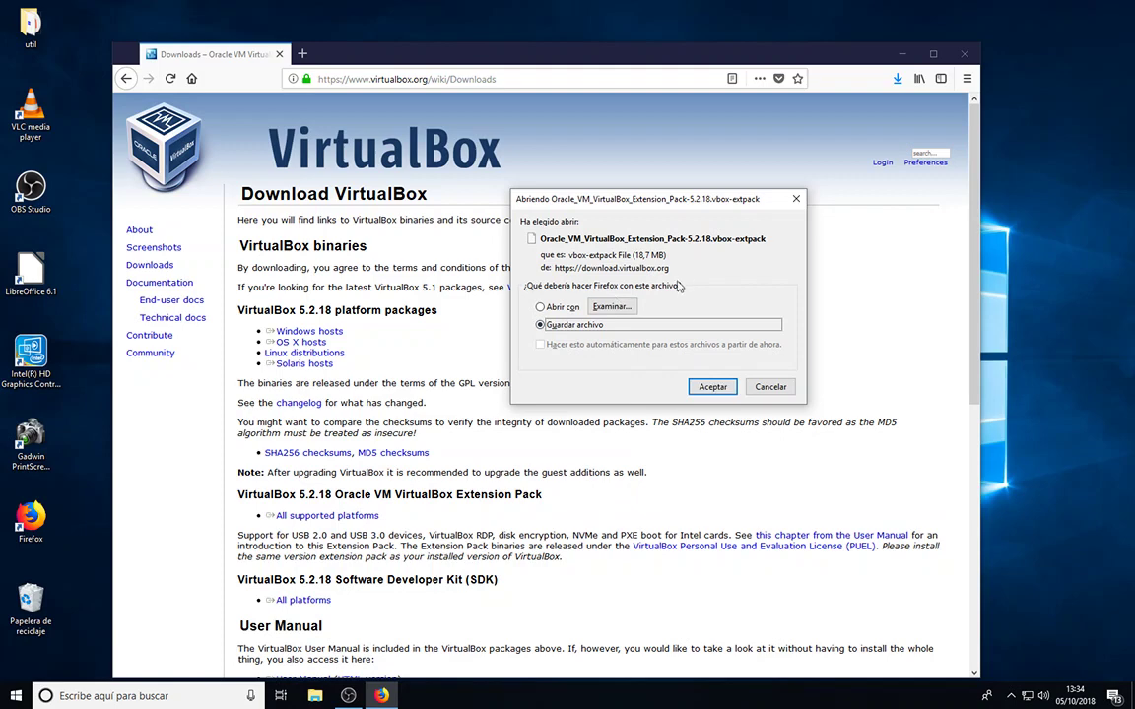
click(718, 386)
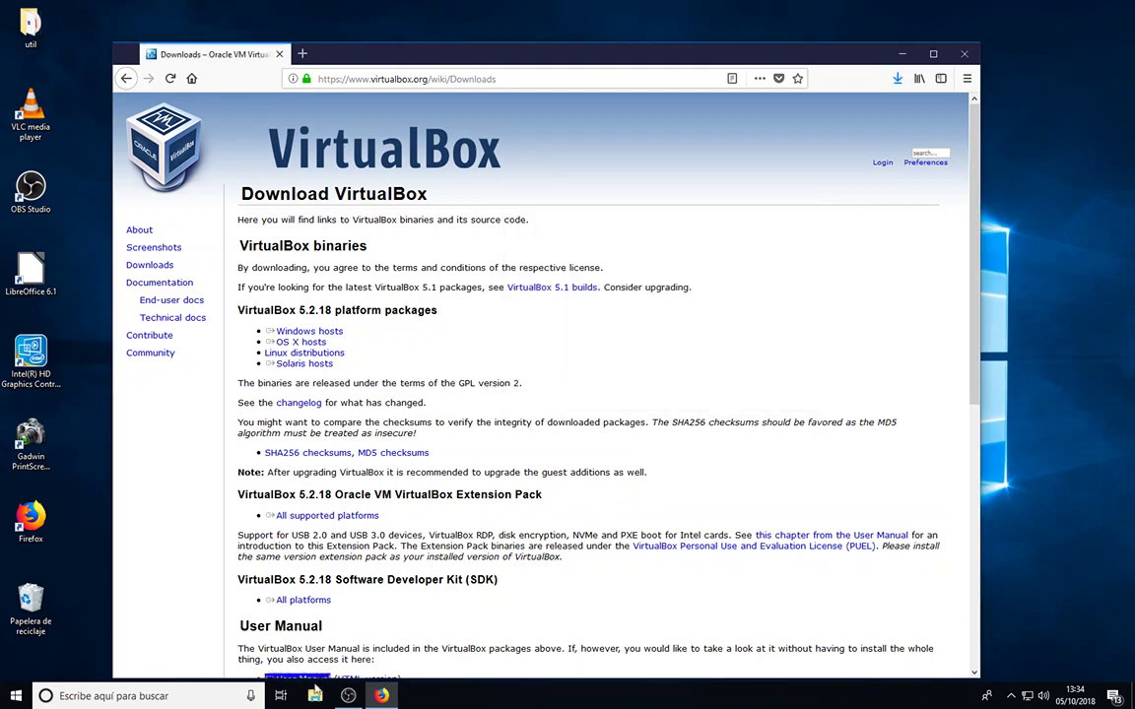
Switch to File Explorer and run the VirtualBox-5.2.18-124319-Win installer from the Descargas folder.
click(315, 697)
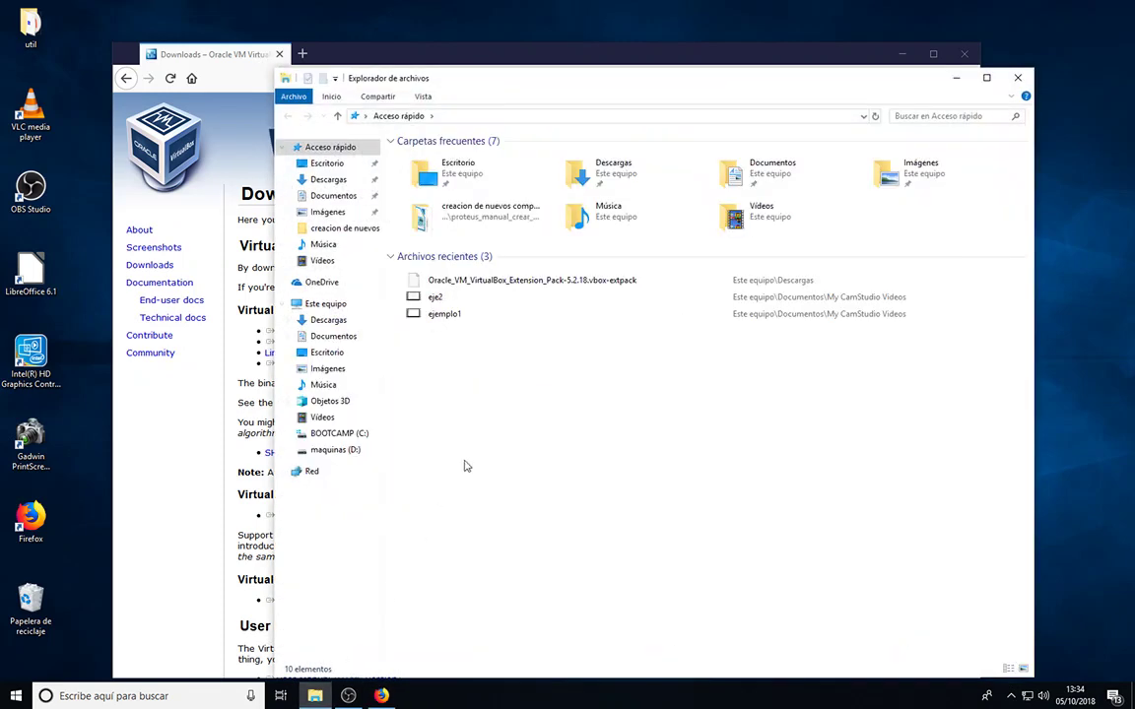
click(579, 177)
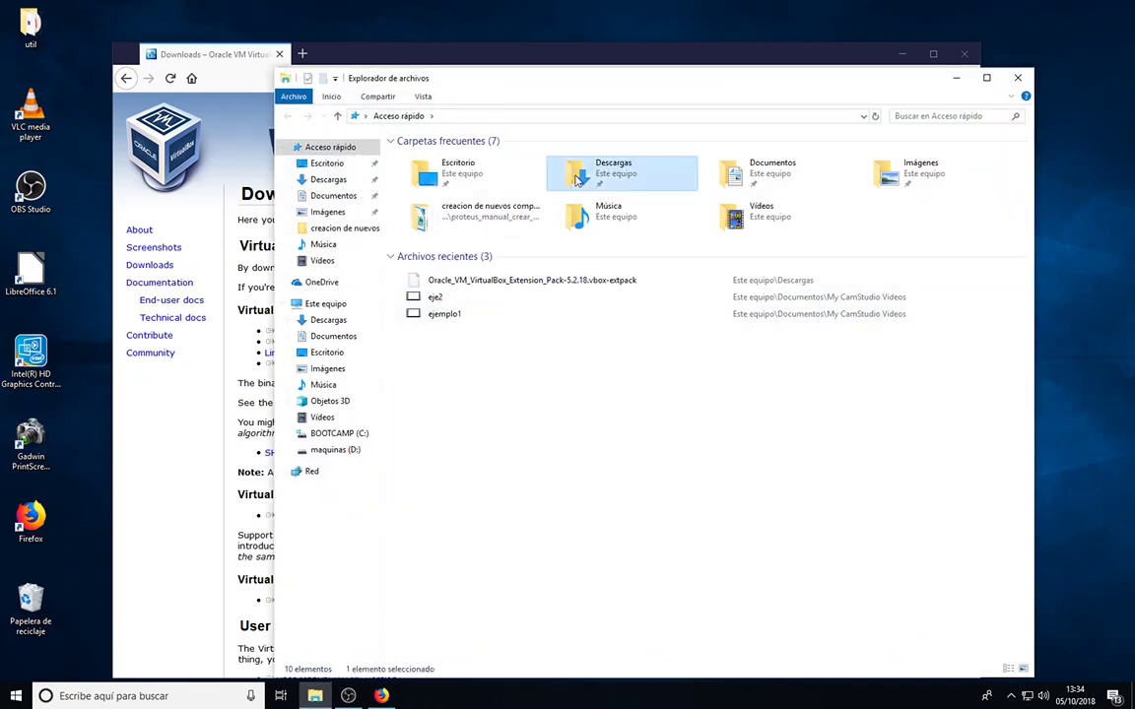
double_click(578, 178)
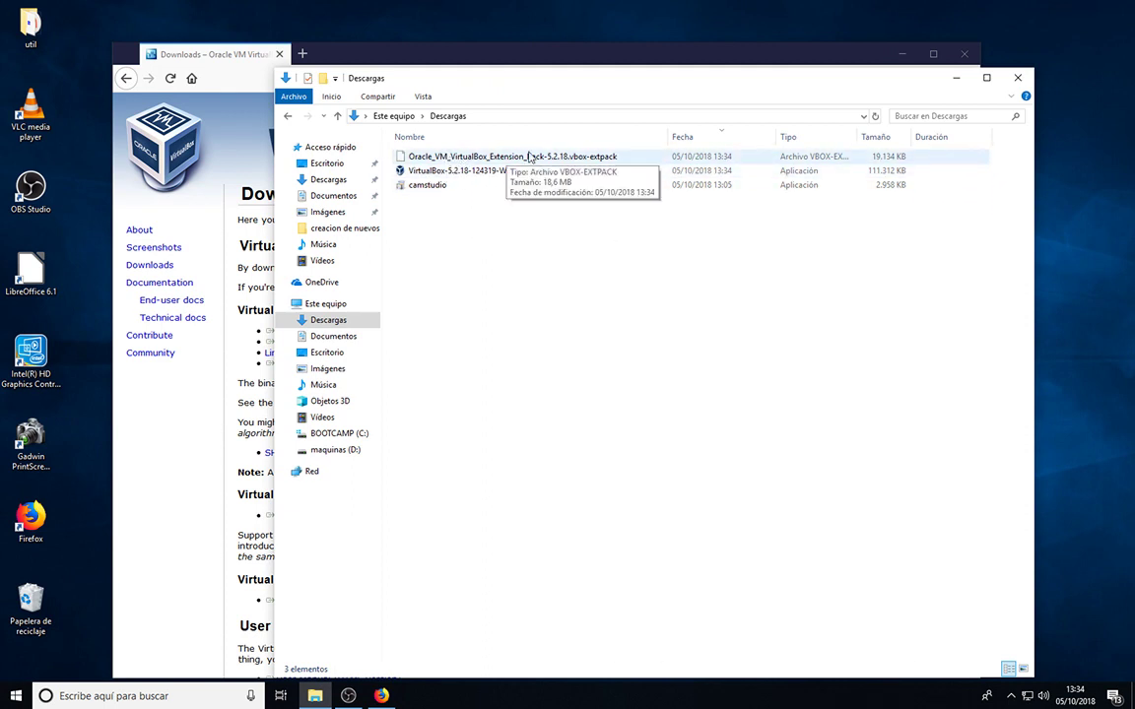
double_click(460, 173)
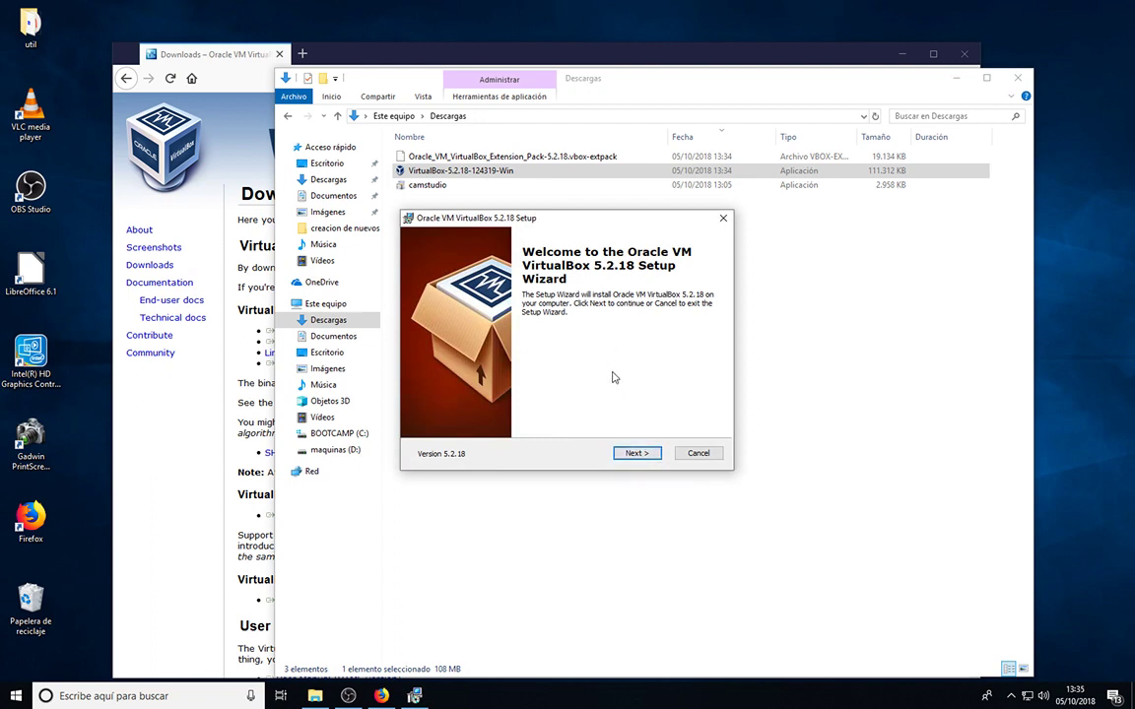
Install VirtualBox 5.2.18 with the default features, location and shortcuts, accept the network interruption, and finish setup with VirtualBox set to start.
click(636, 453)
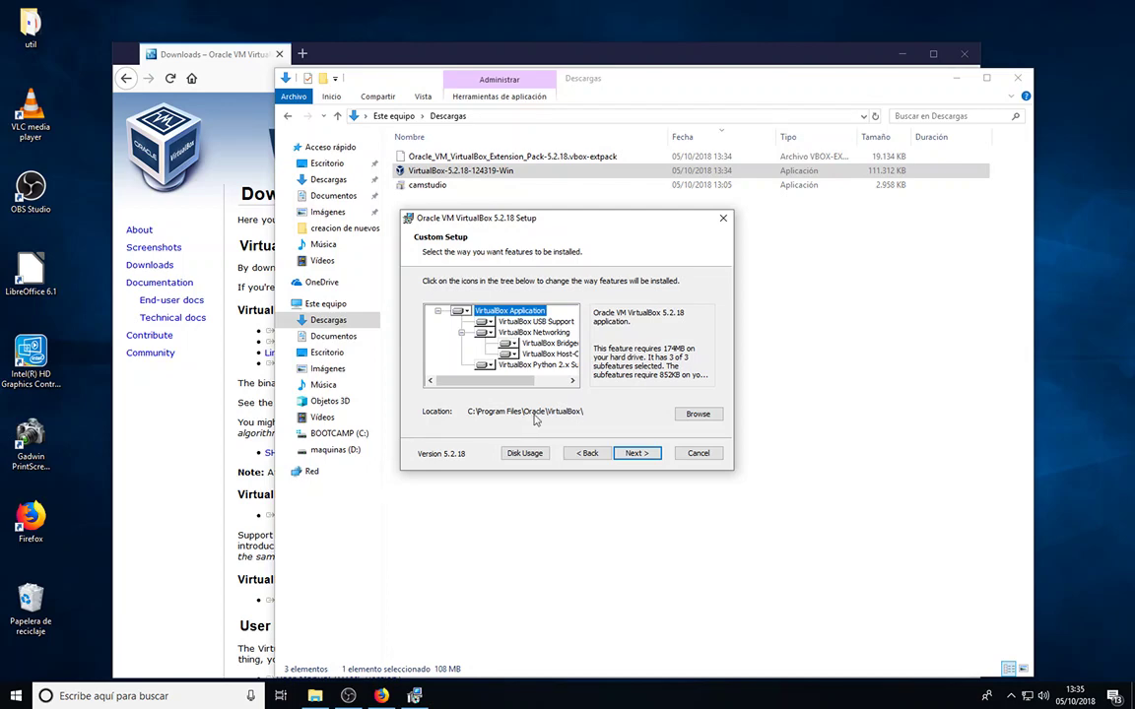
click(635, 455)
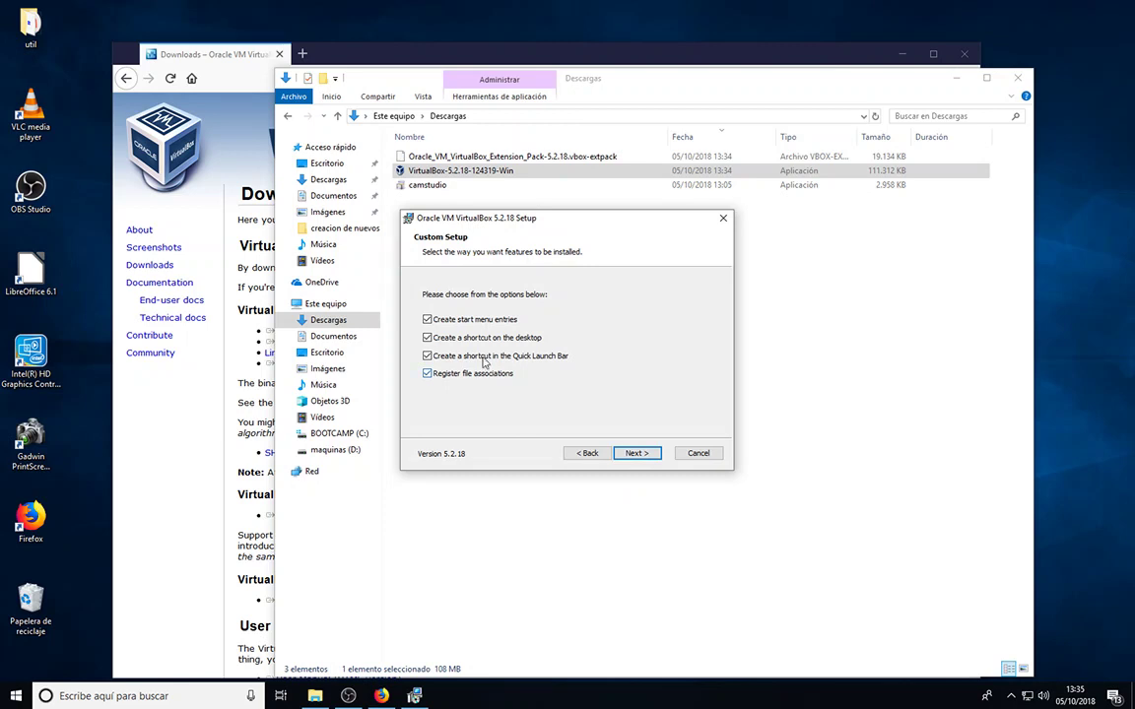
click(638, 455)
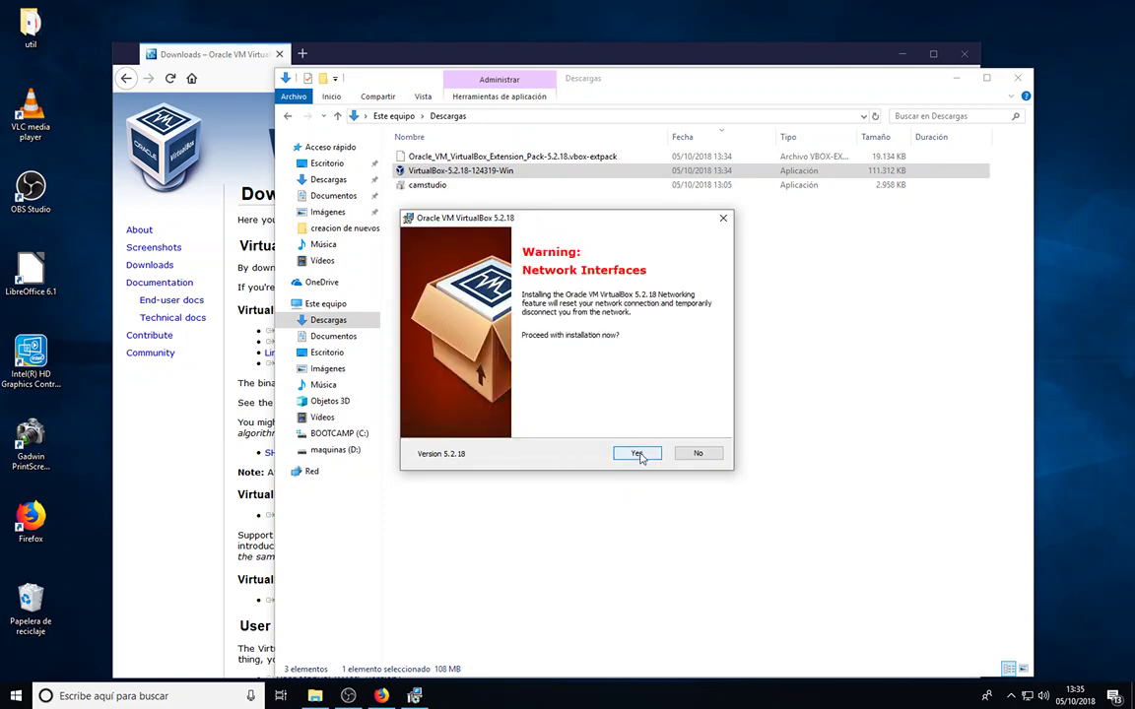
click(638, 454)
click(637, 454)
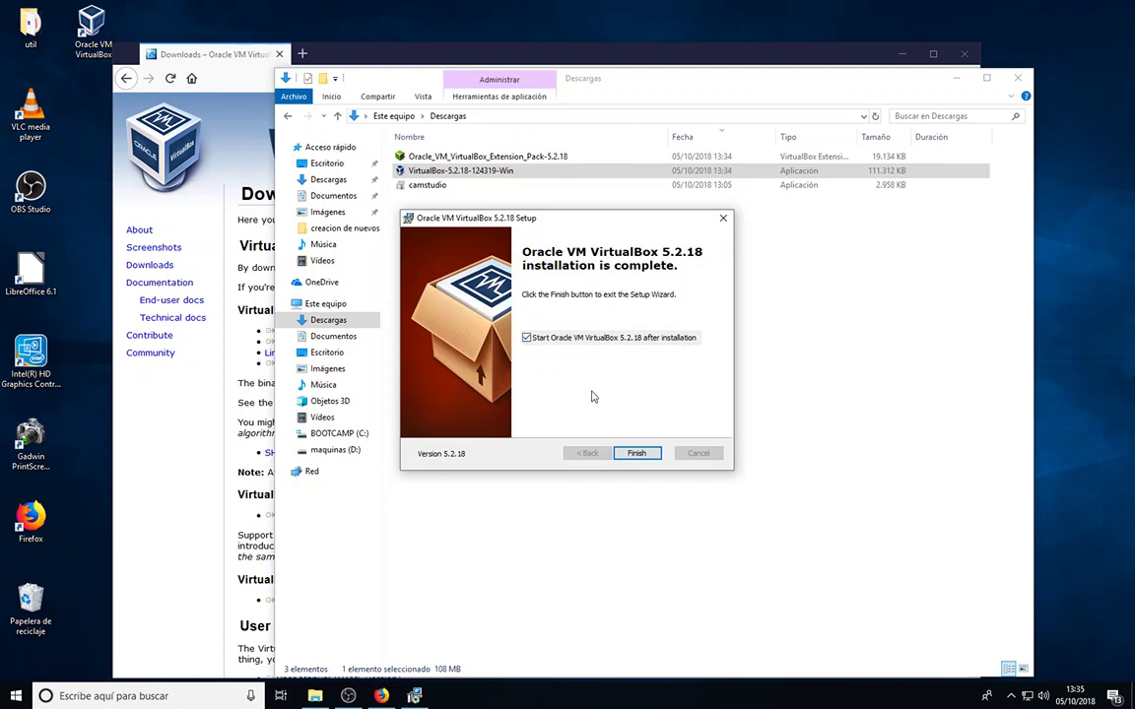
click(645, 457)
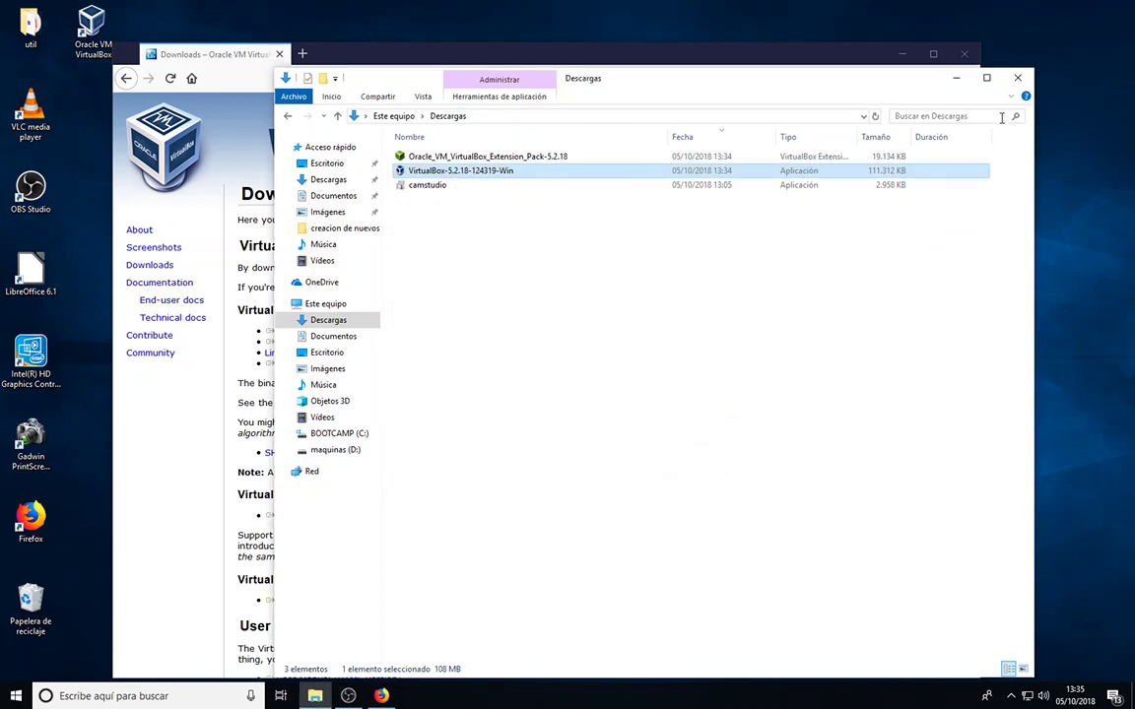
Minimize the File Explorer and Firefox windows and reposition the VirtualBox manager window on the desktop.
click(957, 79)
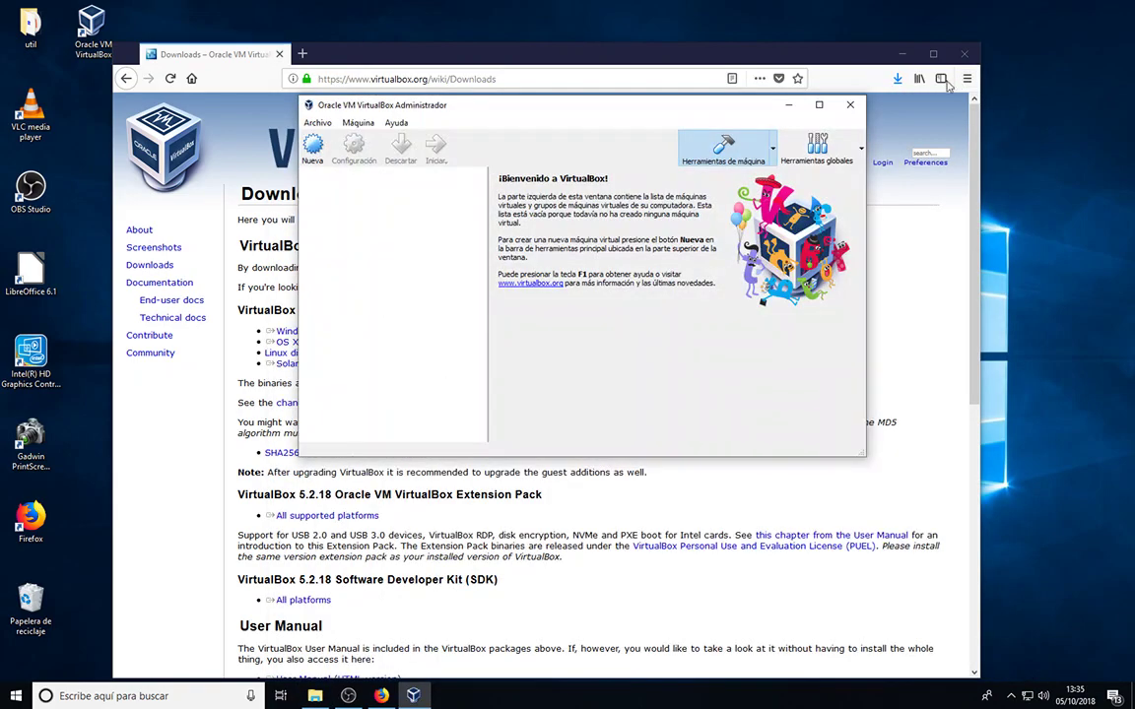
click(903, 55)
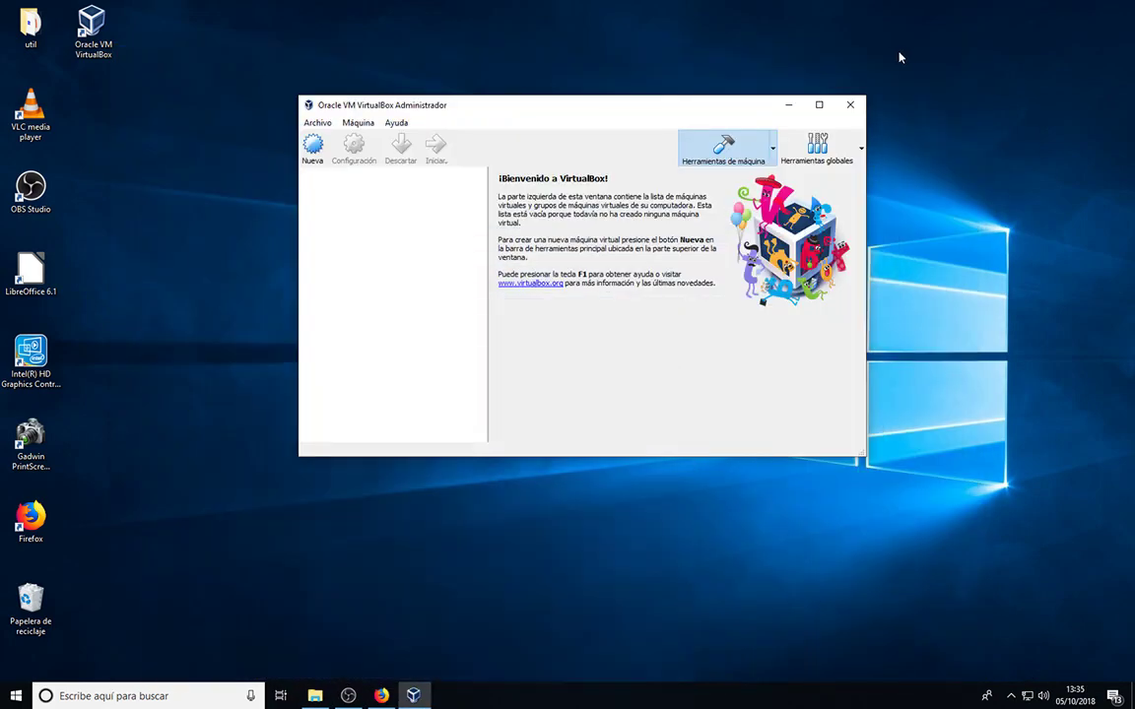
drag(666, 103, 572, 169)
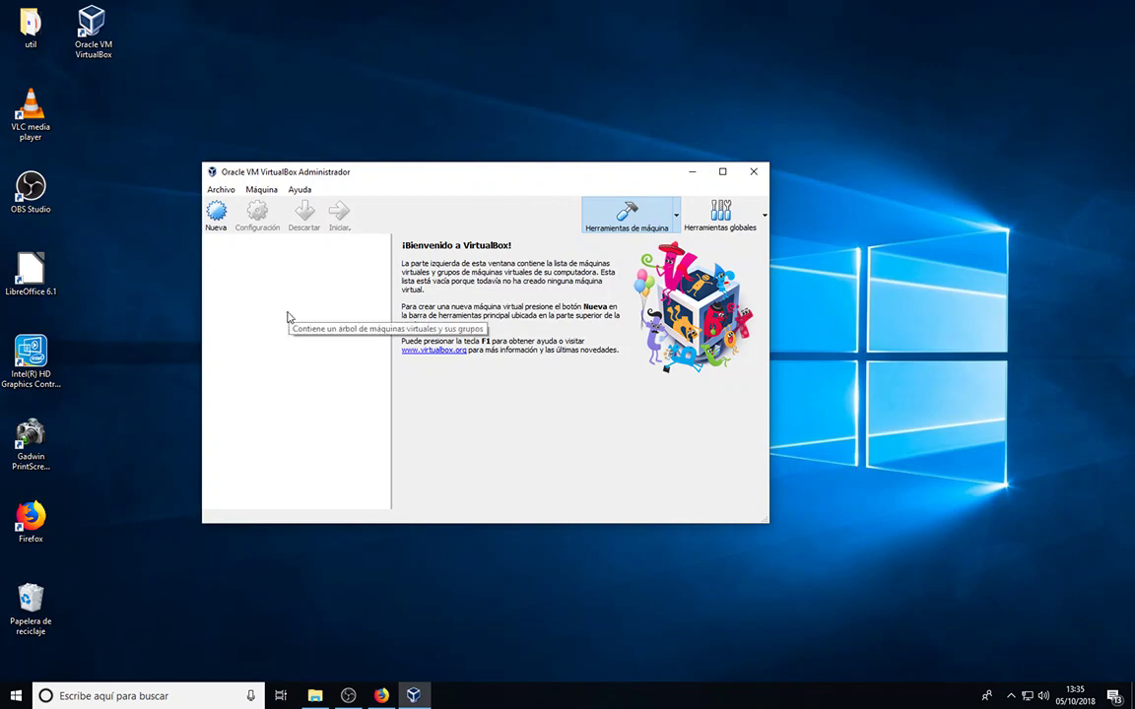
Add the Oracle_VM_VirtualBox_Extension_Pack-5.2.18 file from Descargas as an extension package in the VirtualBox preferences.
click(219, 191)
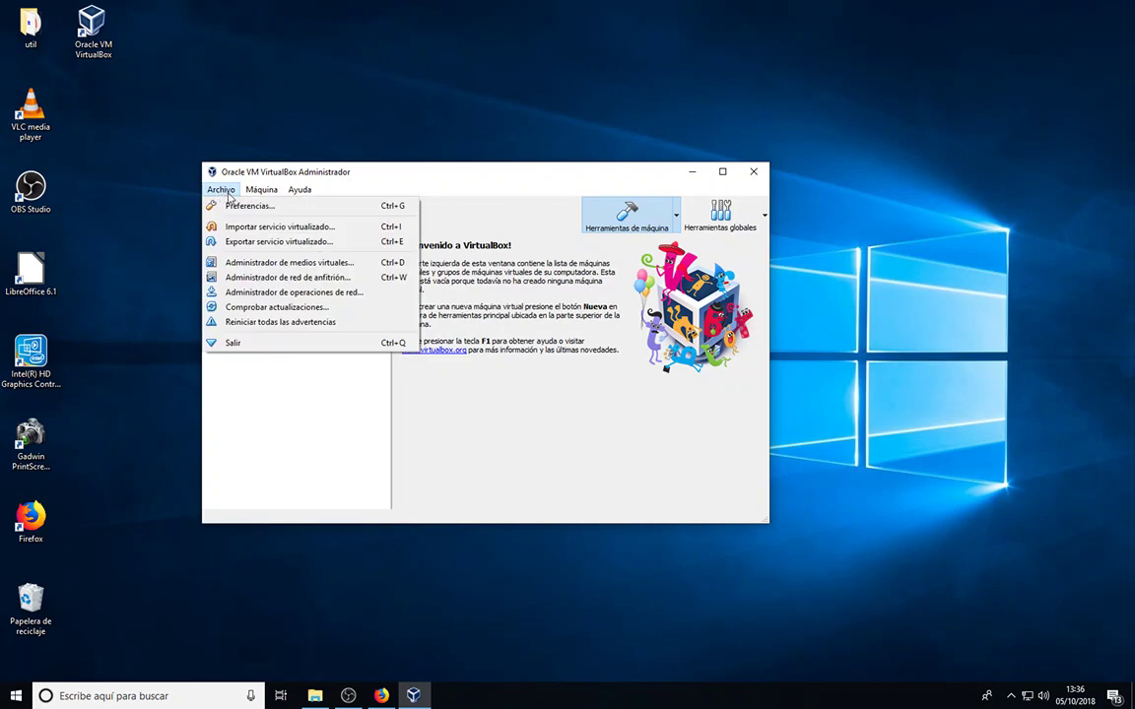
click(246, 206)
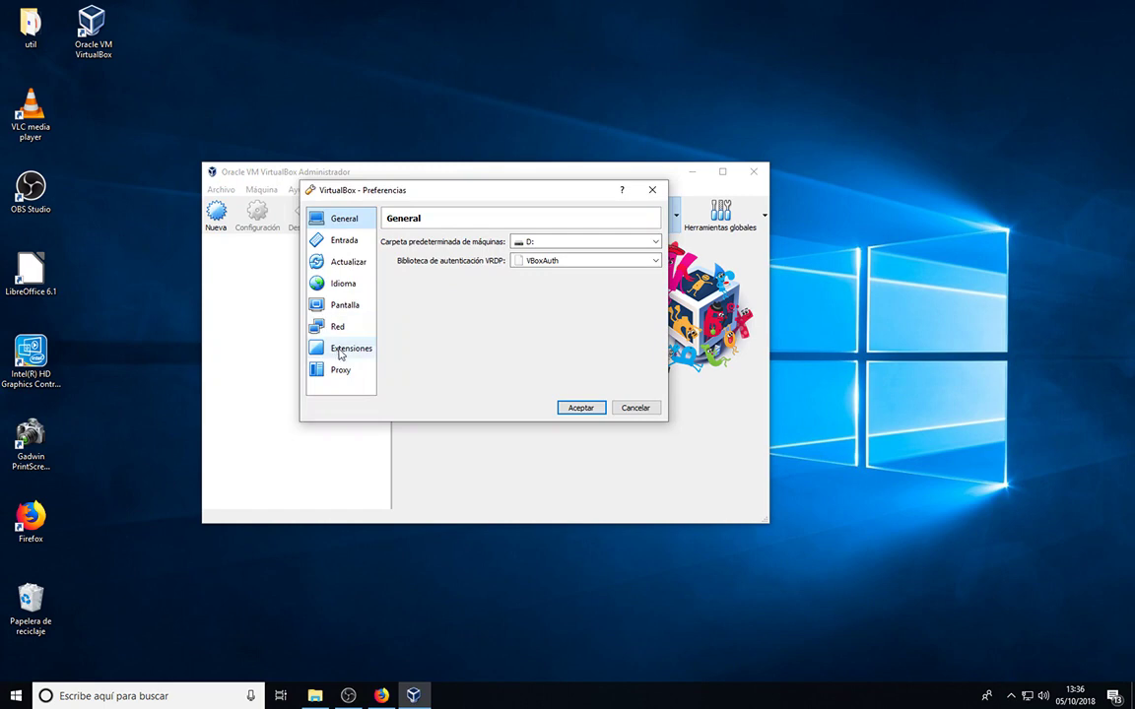
click(340, 353)
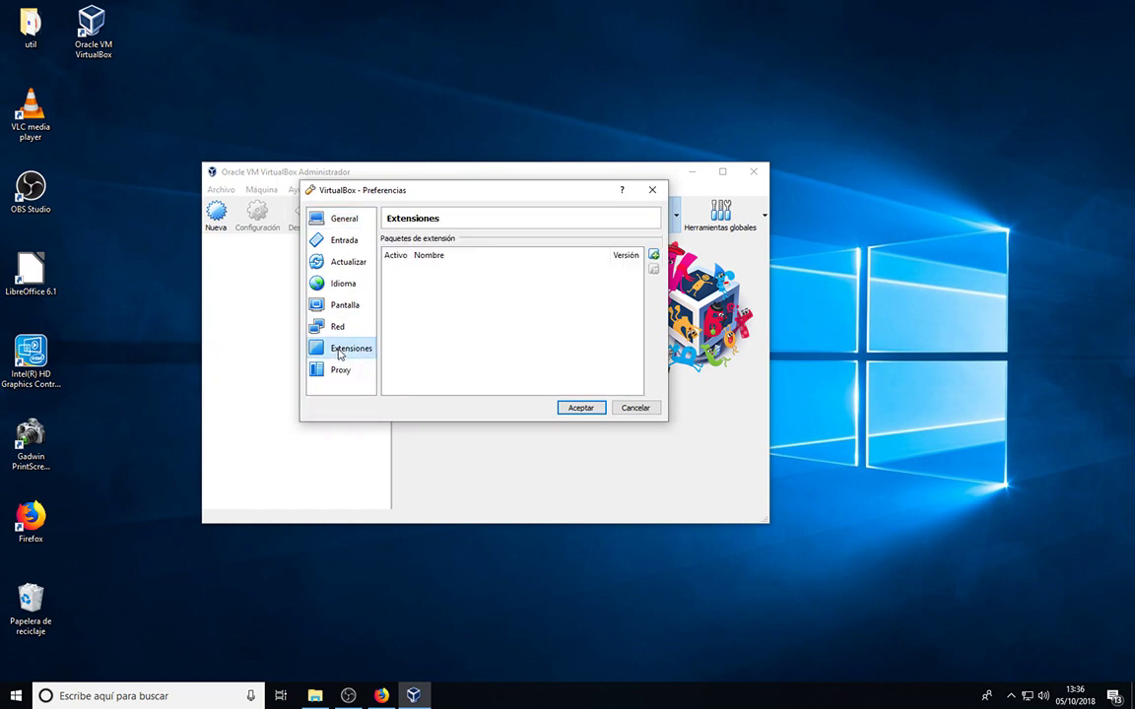
click(654, 256)
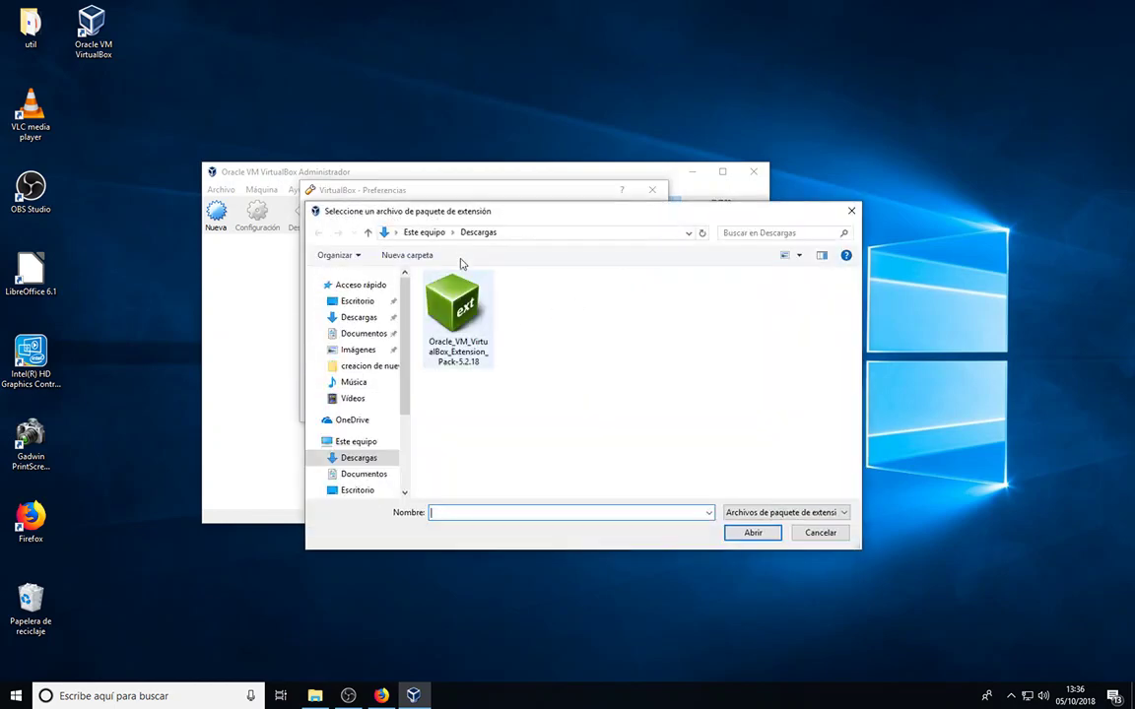
click(462, 306)
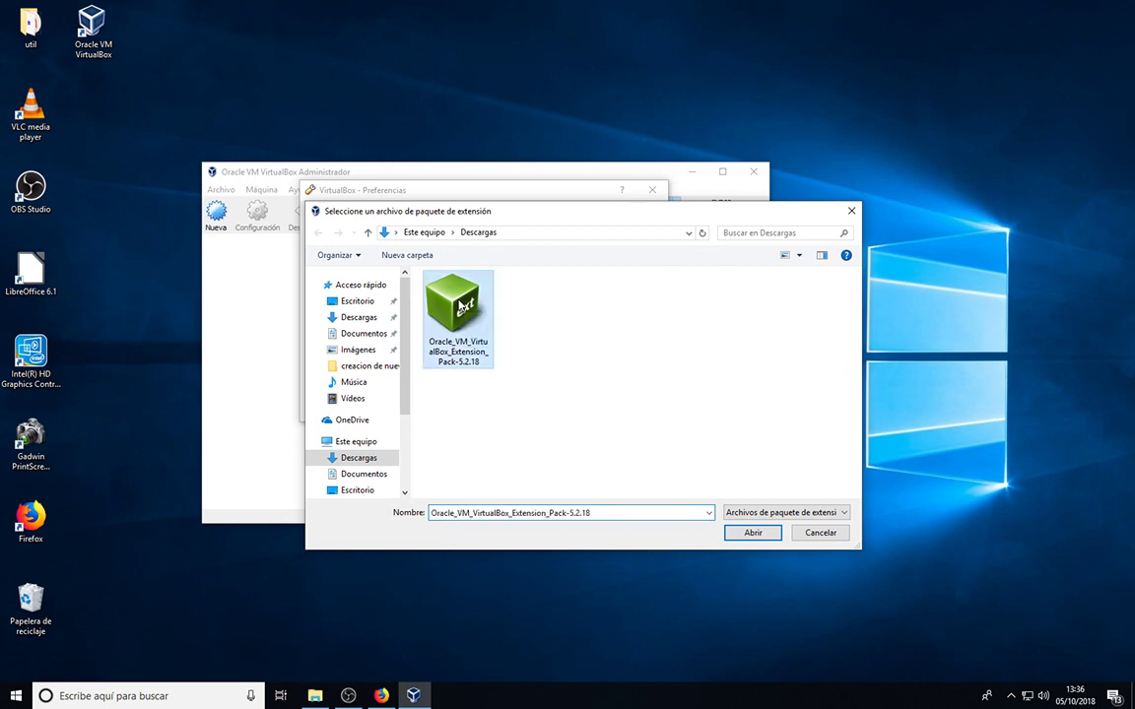
click(753, 532)
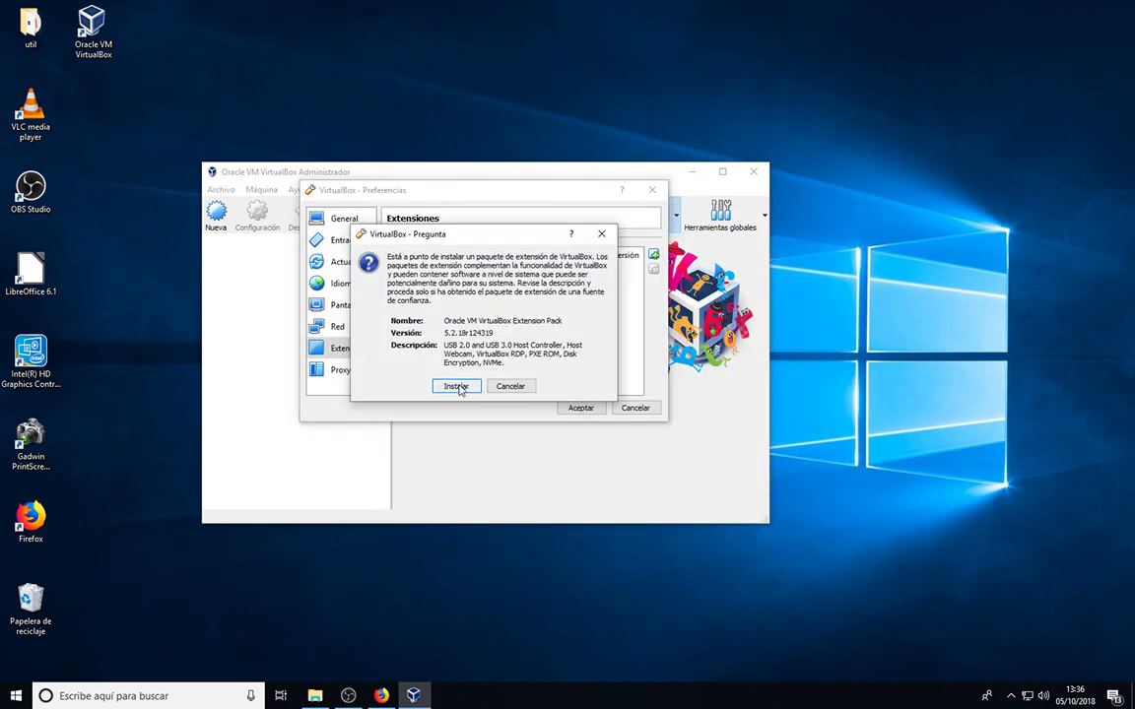
Install the Extension Pack, accept its license after going through the full text, and save the preferences.
click(456, 387)
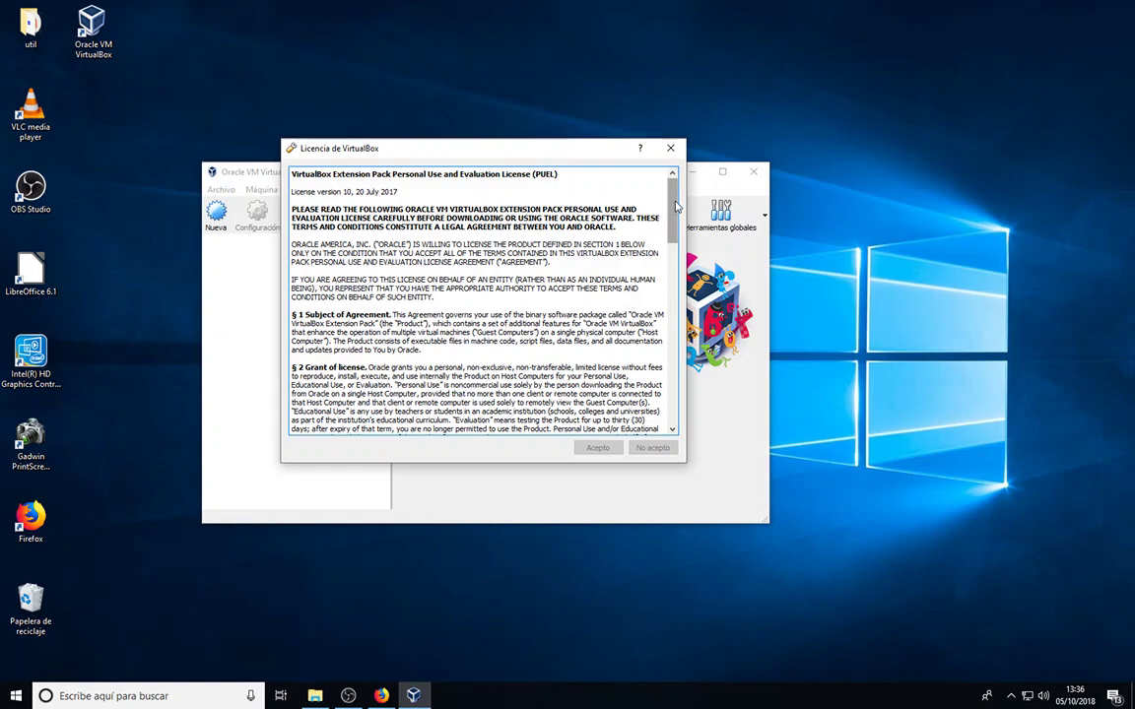
drag(677, 204, 676, 386)
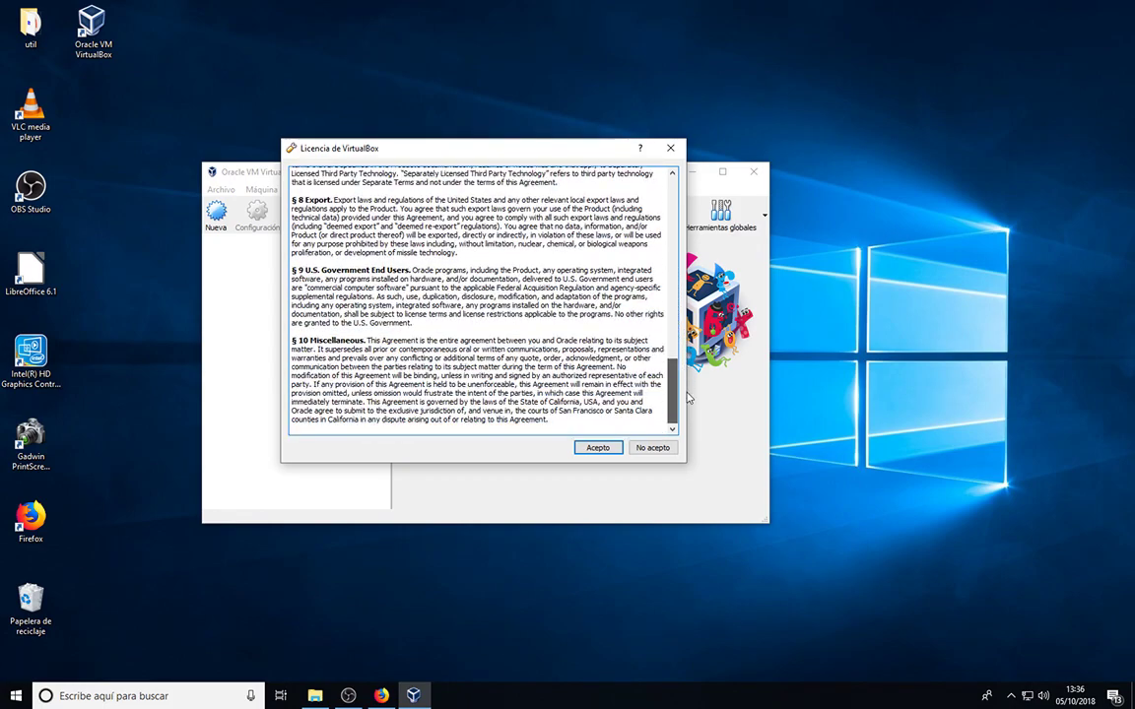
click(598, 448)
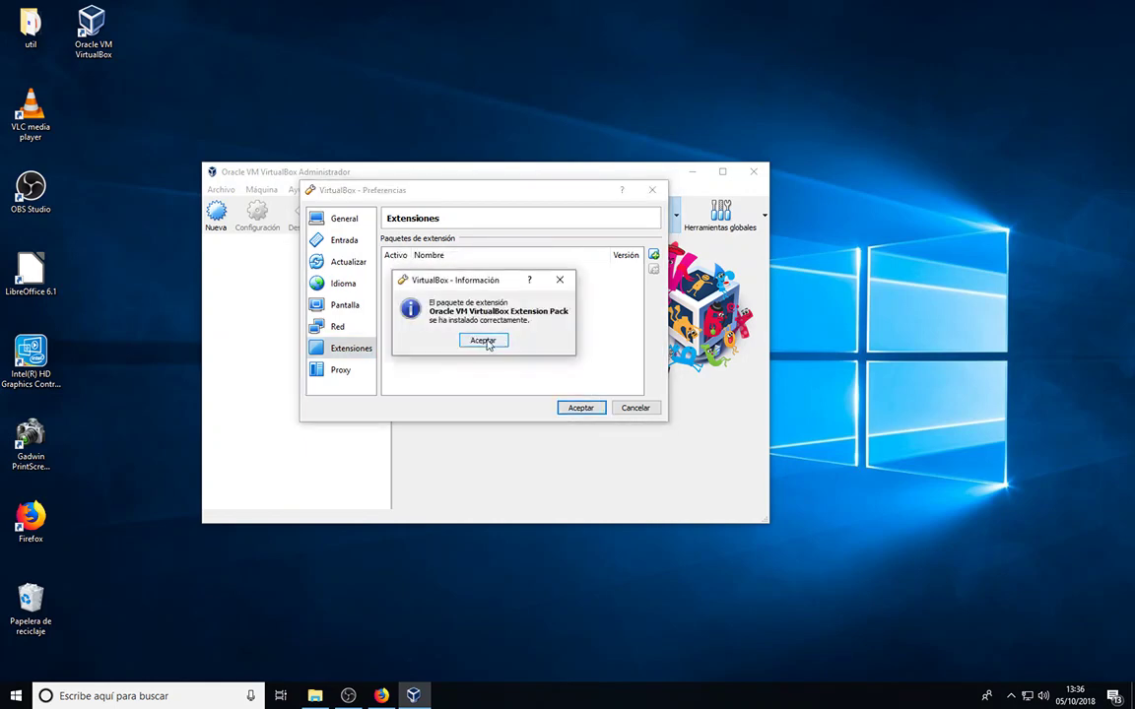
click(483, 340)
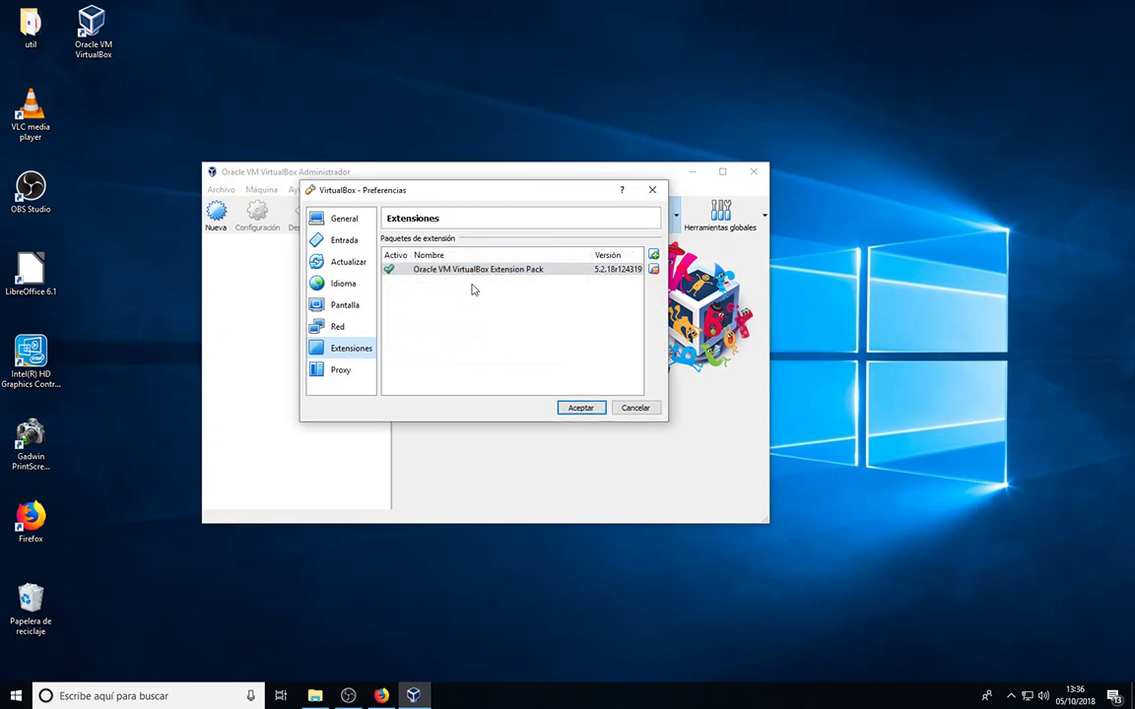
click(587, 409)
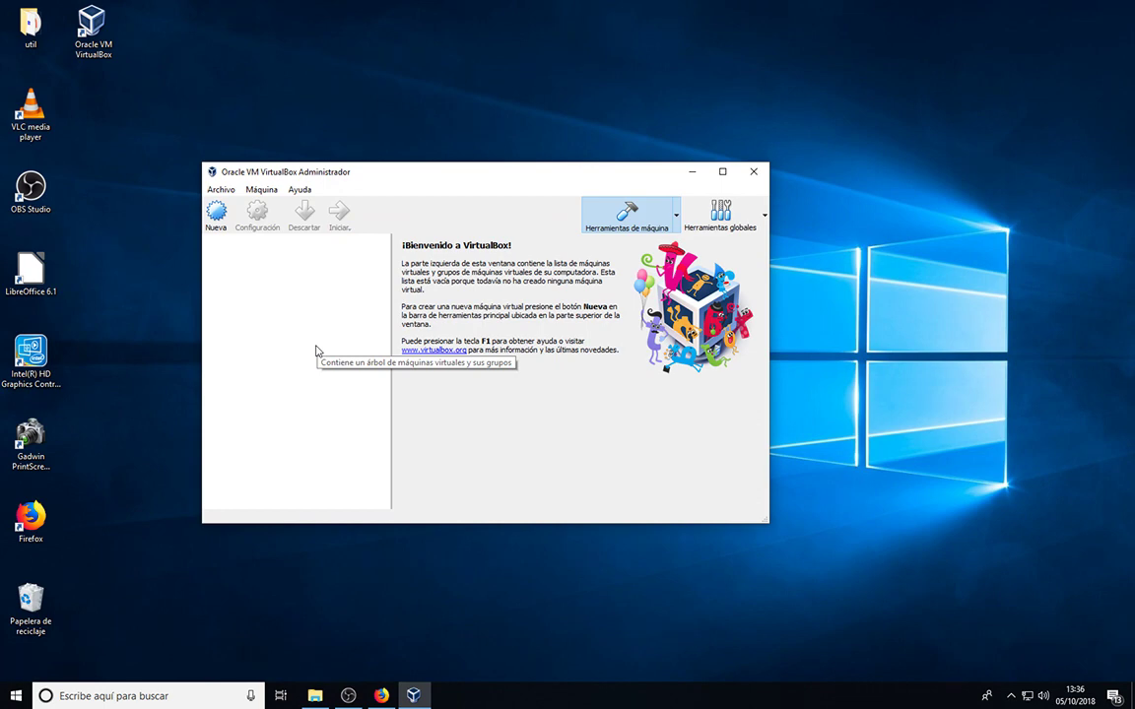
Set the default machine folder in the general preferences to the maquinas (D:) drive and save the preferences.
click(221, 191)
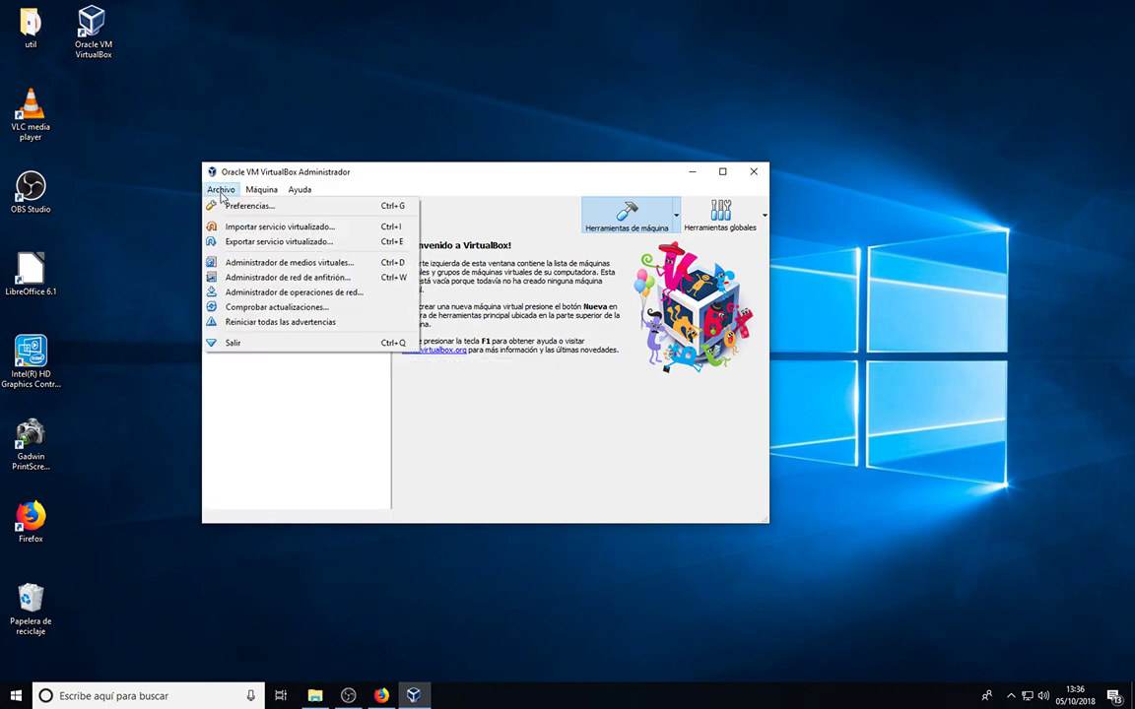
click(246, 206)
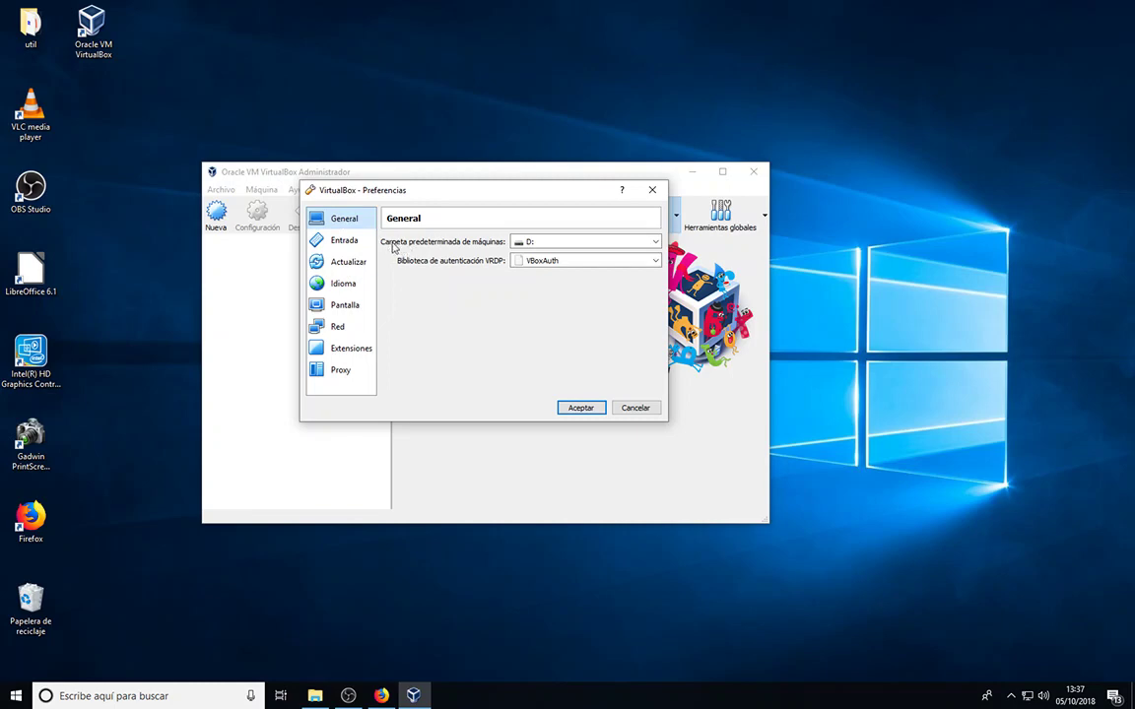
click(655, 242)
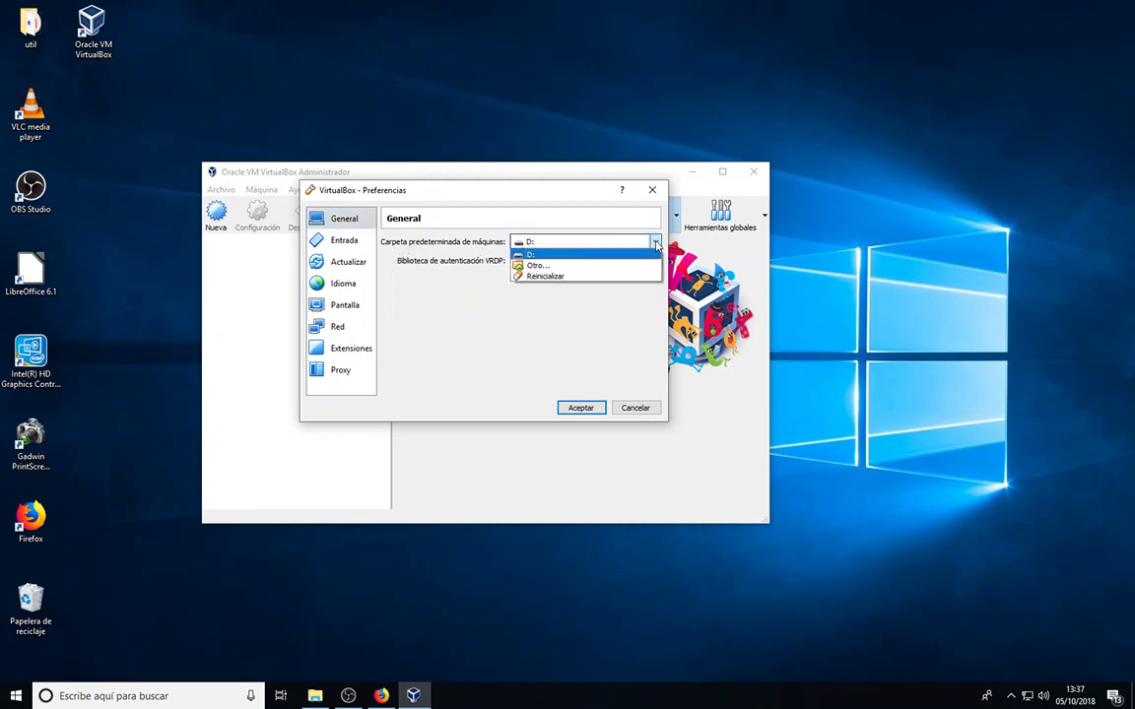
click(532, 265)
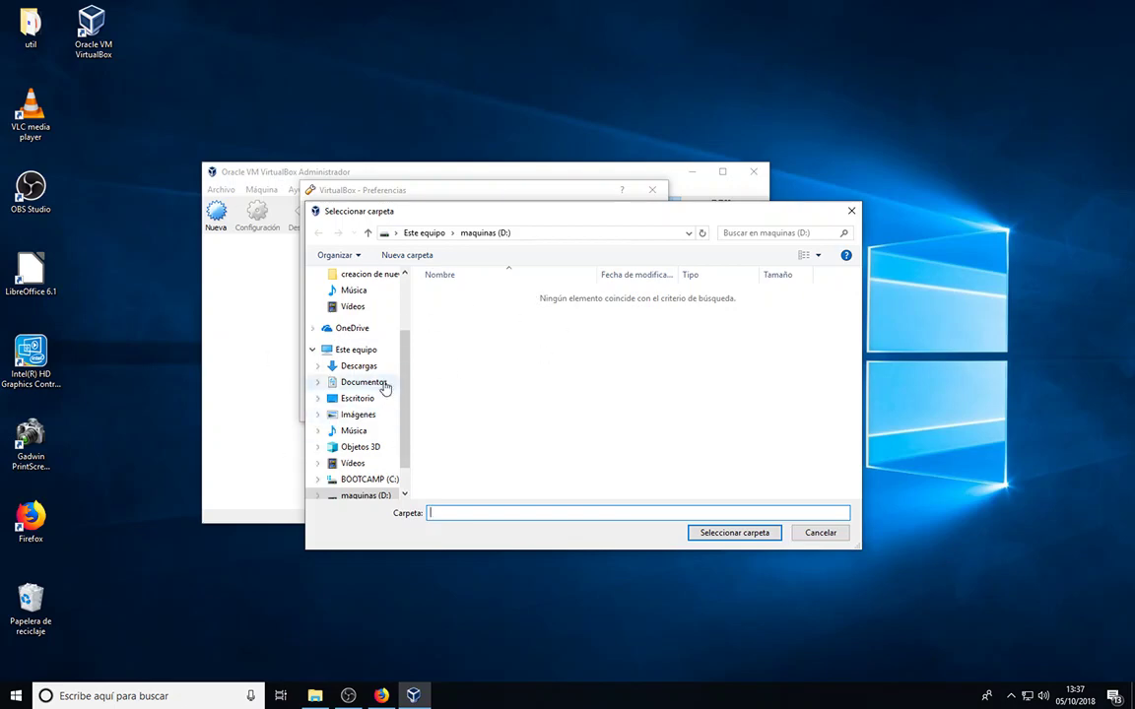
scroll(407, 364, down, 2)
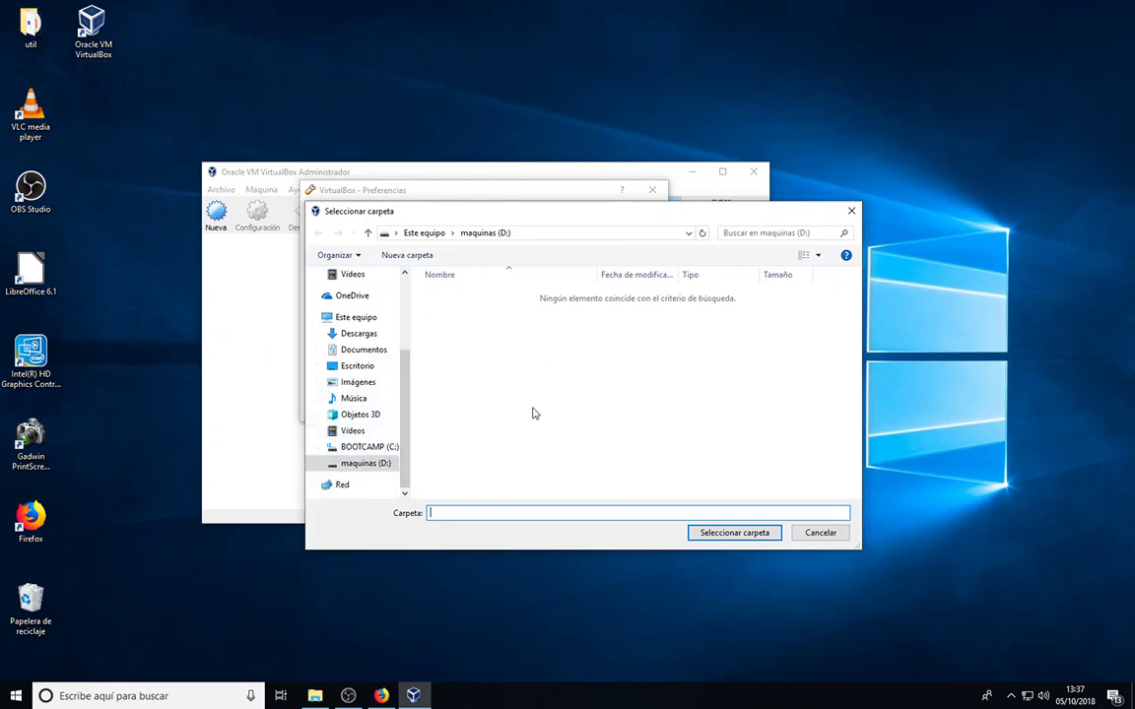
click(360, 464)
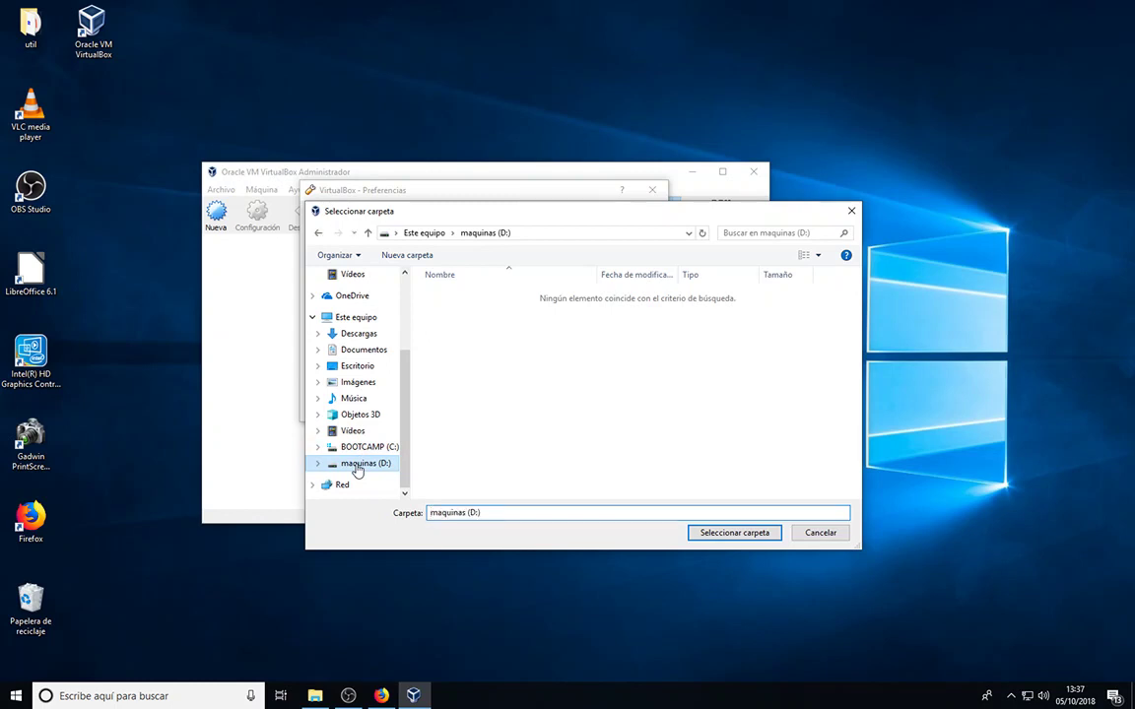
click(754, 533)
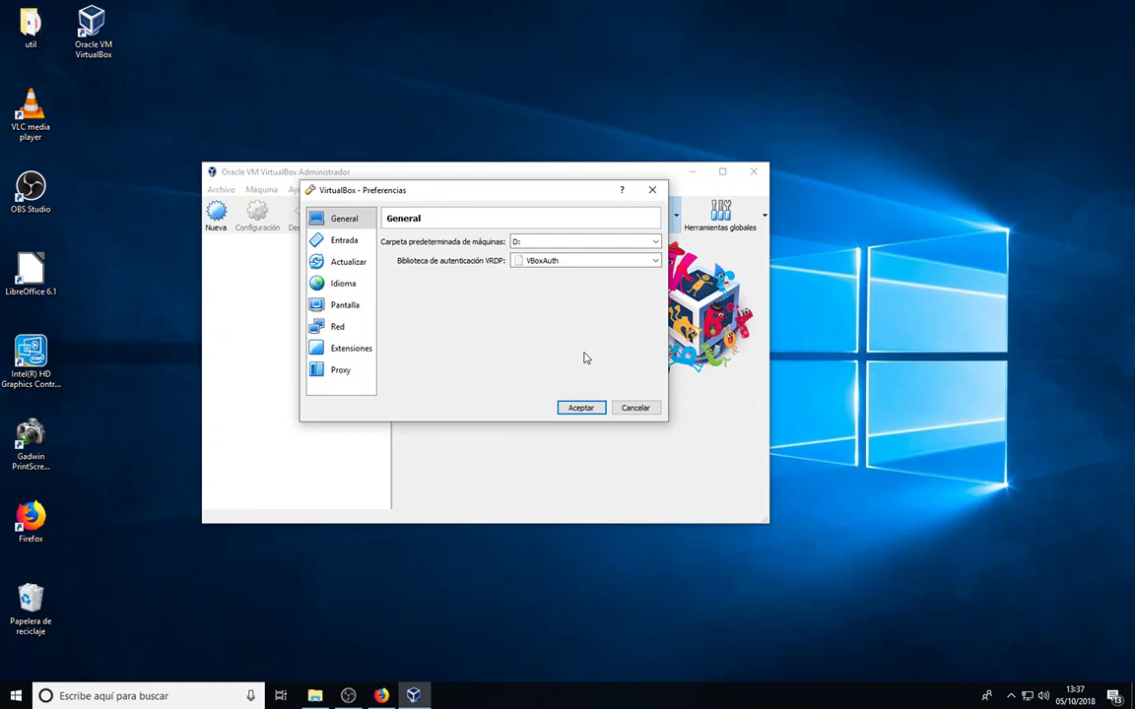
click(586, 410)
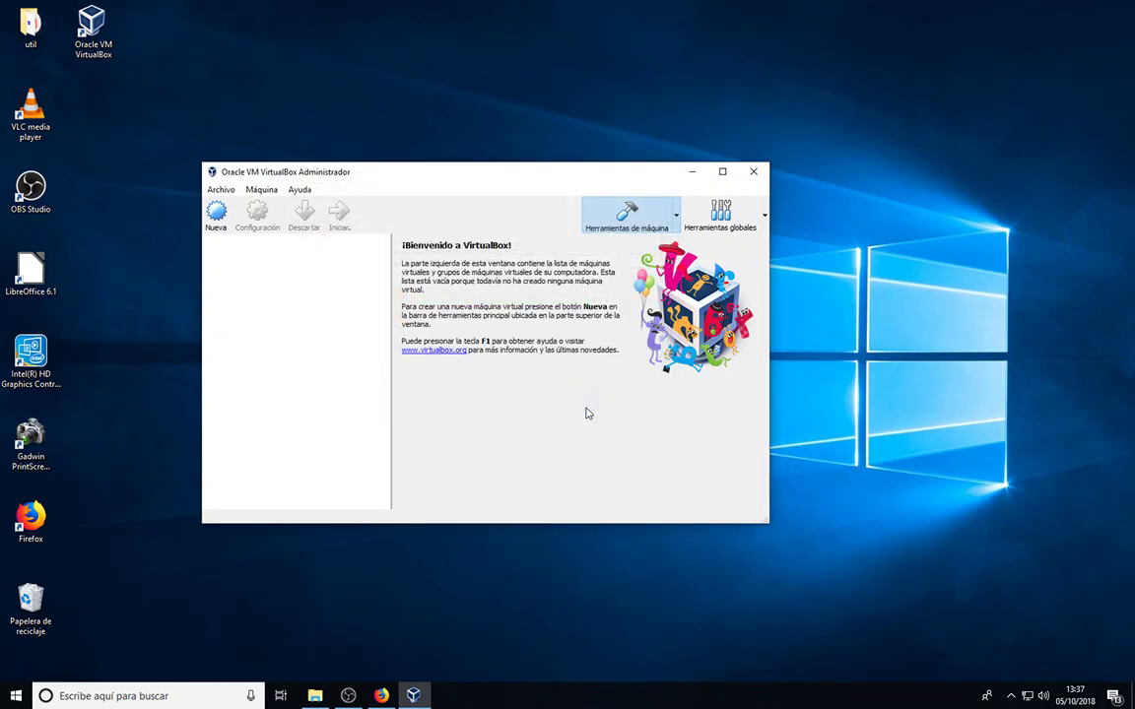